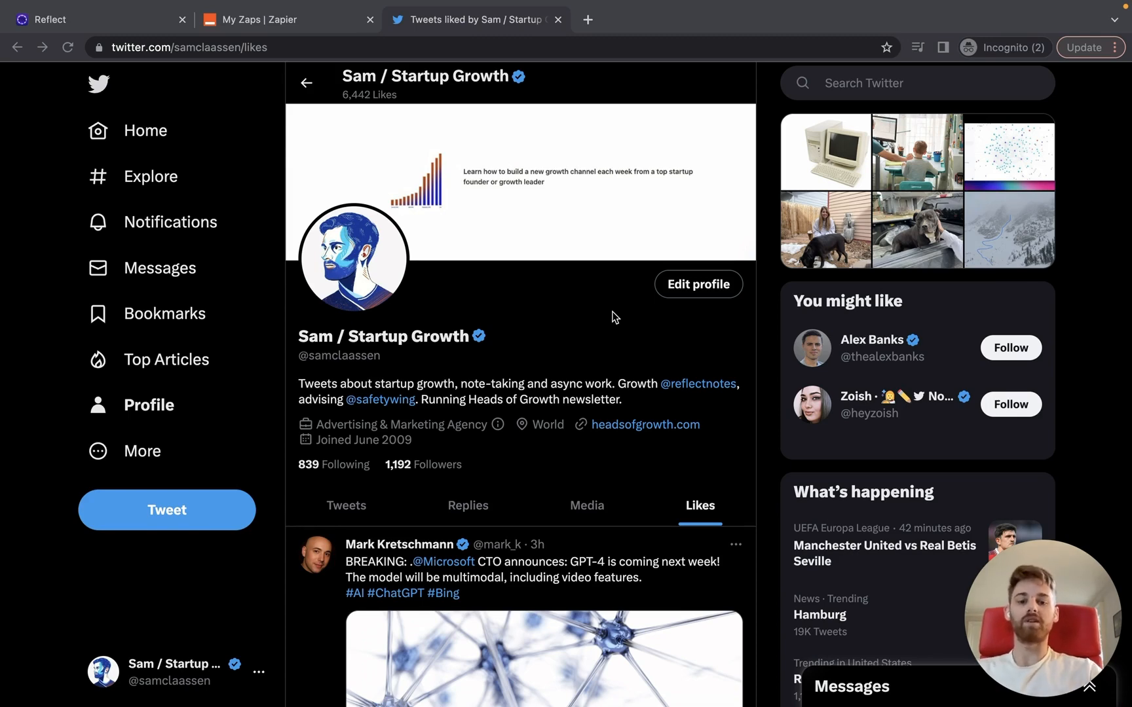
Step: Check the liked GPT-4 tweet on Twitter's Likes page and view today's empty Reflect note
{"action": "scroll", "coordinate": [614, 317], "scroll_direction": "down", "scroll_amount": 3}
{"action": "scroll", "coordinate": [476, 589], "scroll_direction": "down", "scroll_amount": 1}
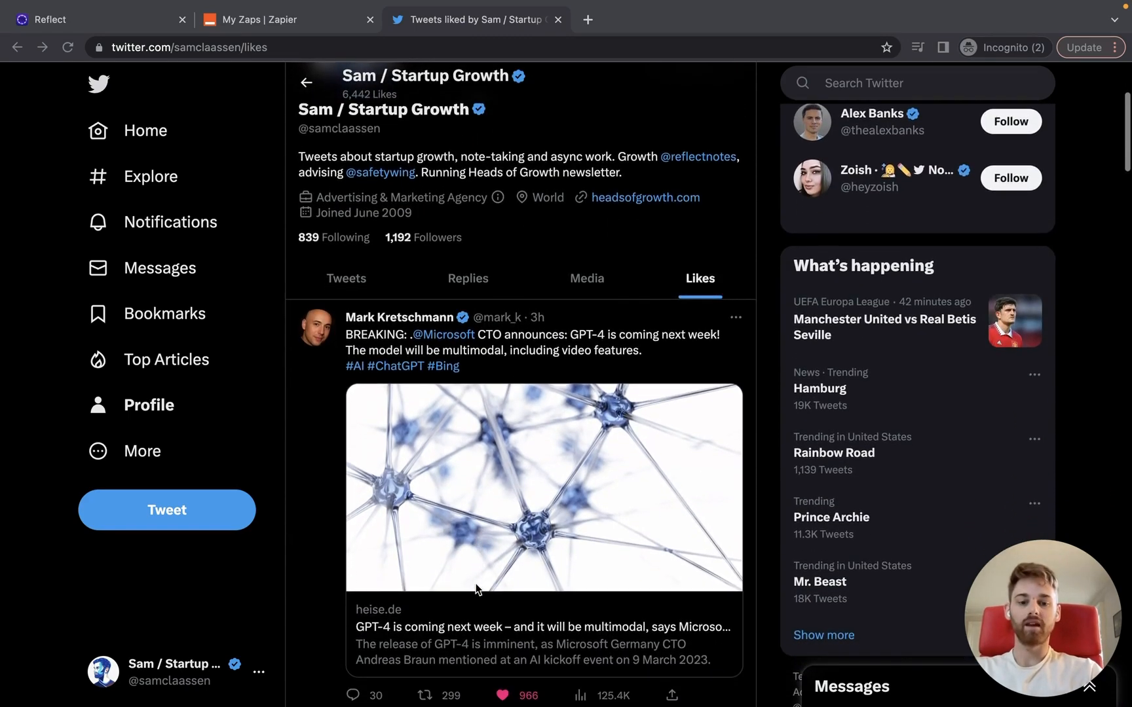
{"action": "left_click", "coordinate": [109, 29]}
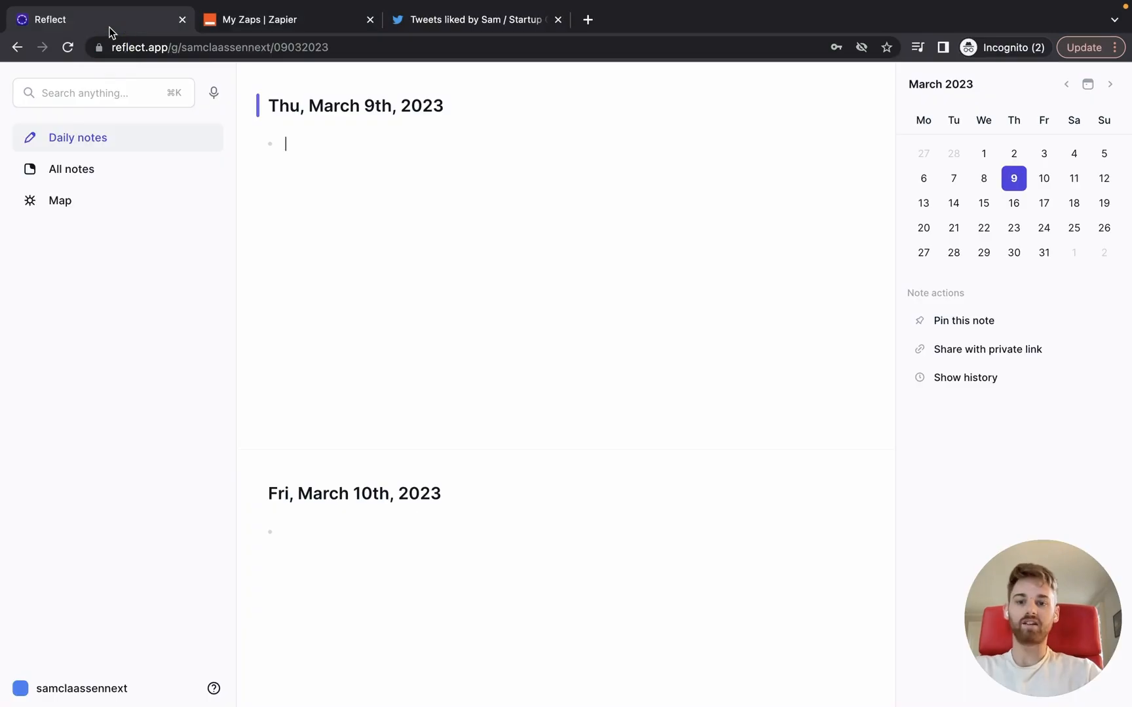
Step: Recheck the liked tweet on Twitter, then go to Zapier's Zaps list
{"action": "left_click", "coordinate": [467, 20]}
{"action": "scroll", "coordinate": [654, 442], "scroll_direction": "up", "scroll_amount": 4}
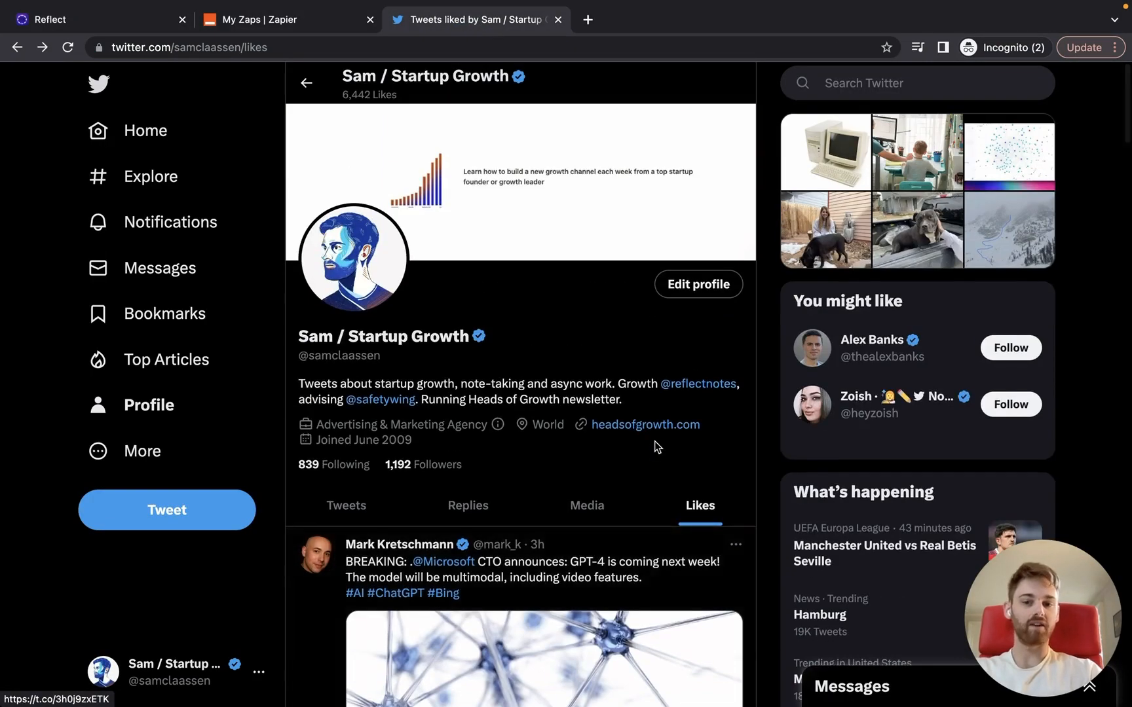
{"action": "scroll", "coordinate": [654, 442], "scroll_direction": "down", "scroll_amount": 3}
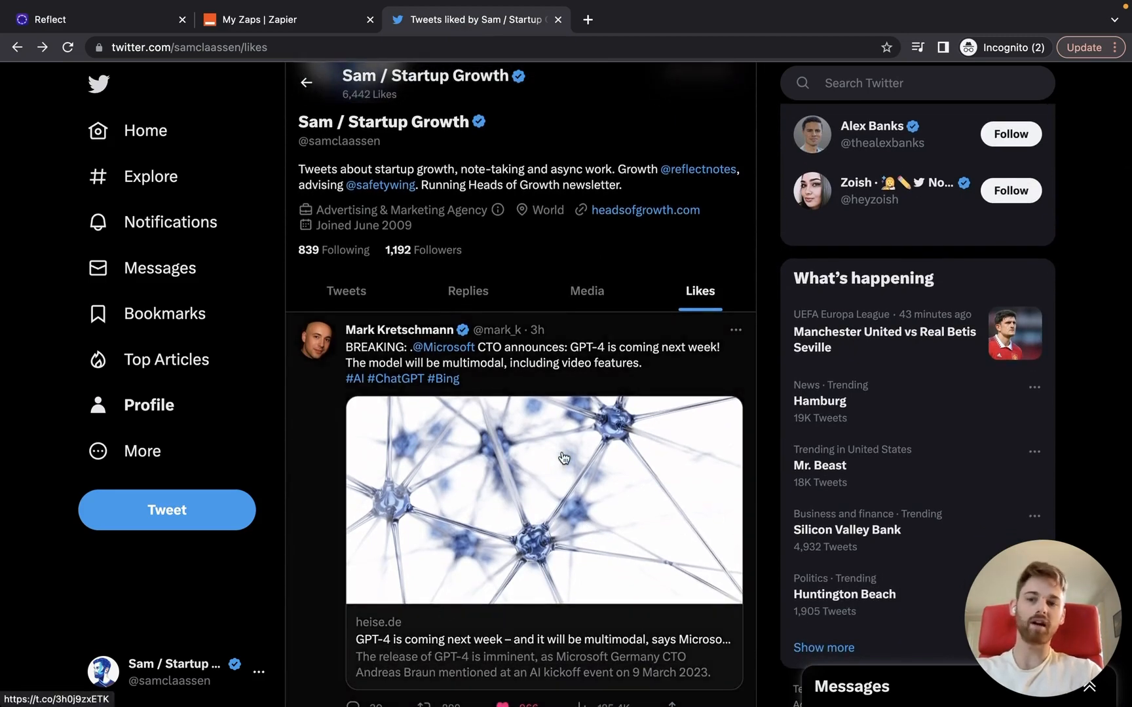
{"action": "scroll", "coordinate": [563, 457], "scroll_direction": "up", "scroll_amount": 3}
{"action": "left_click", "coordinate": [315, 33]}
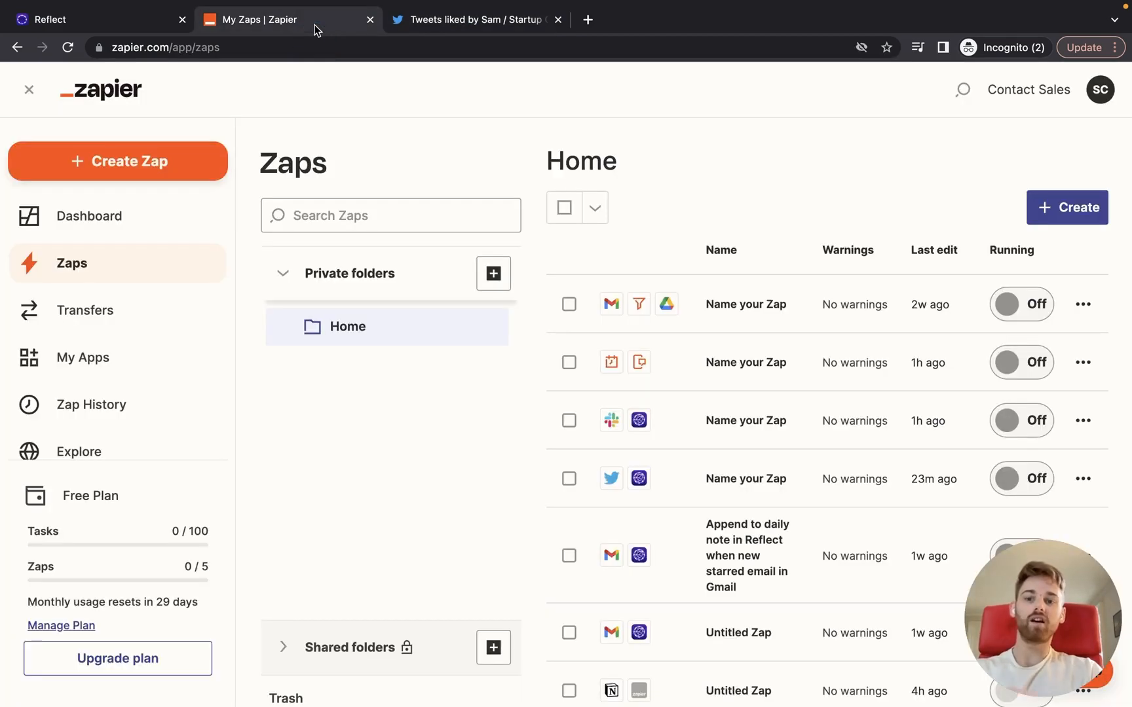
Step: Create a new Zap with Twitter's Liked Tweet as the trigger event
{"action": "left_click", "coordinate": [134, 160]}
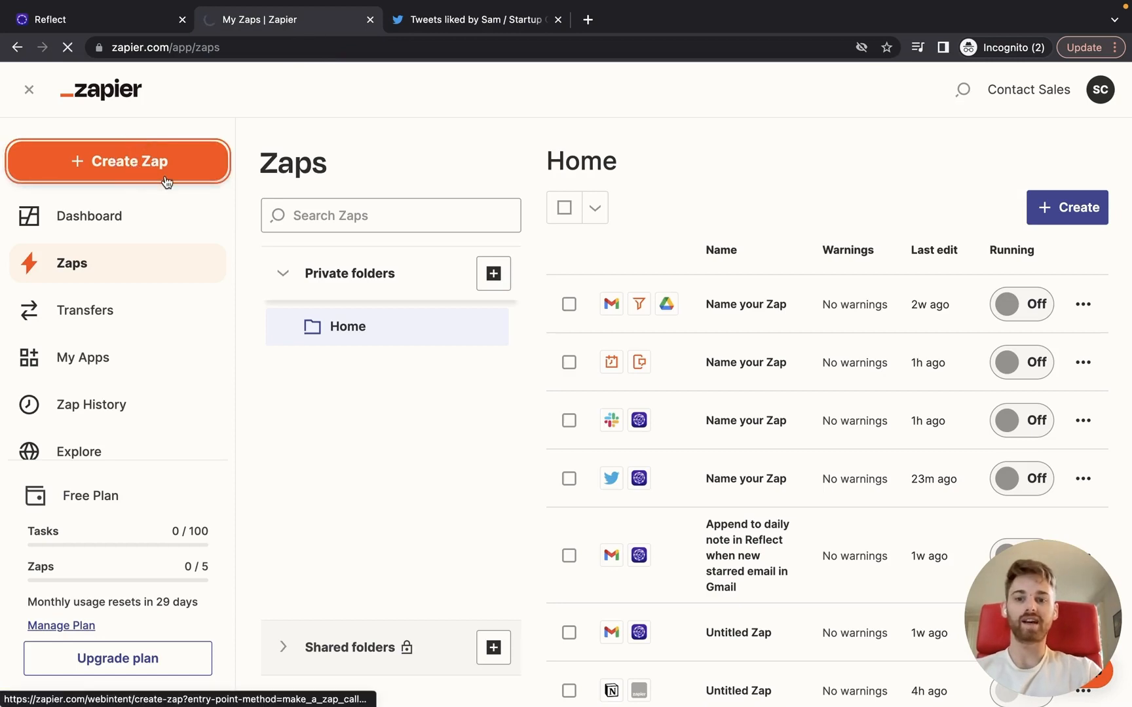
{"action": "type", "text": "twi"}
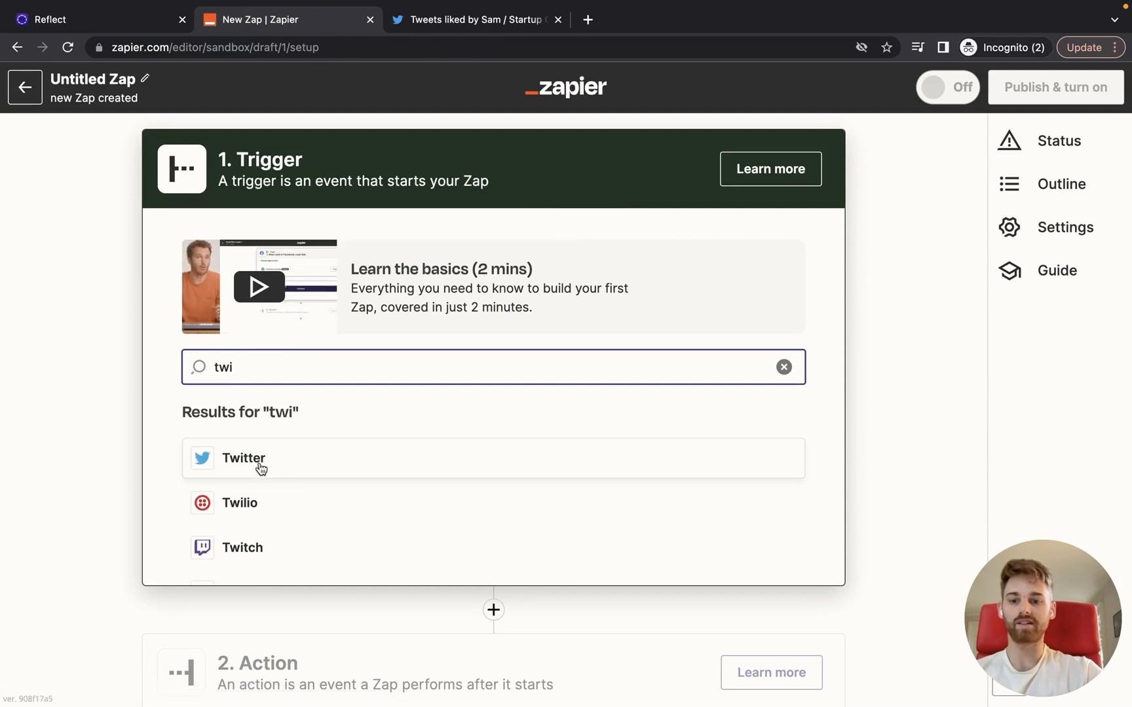
{"action": "left_click", "coordinate": [260, 467]}
{"action": "left_click", "coordinate": [345, 379]}
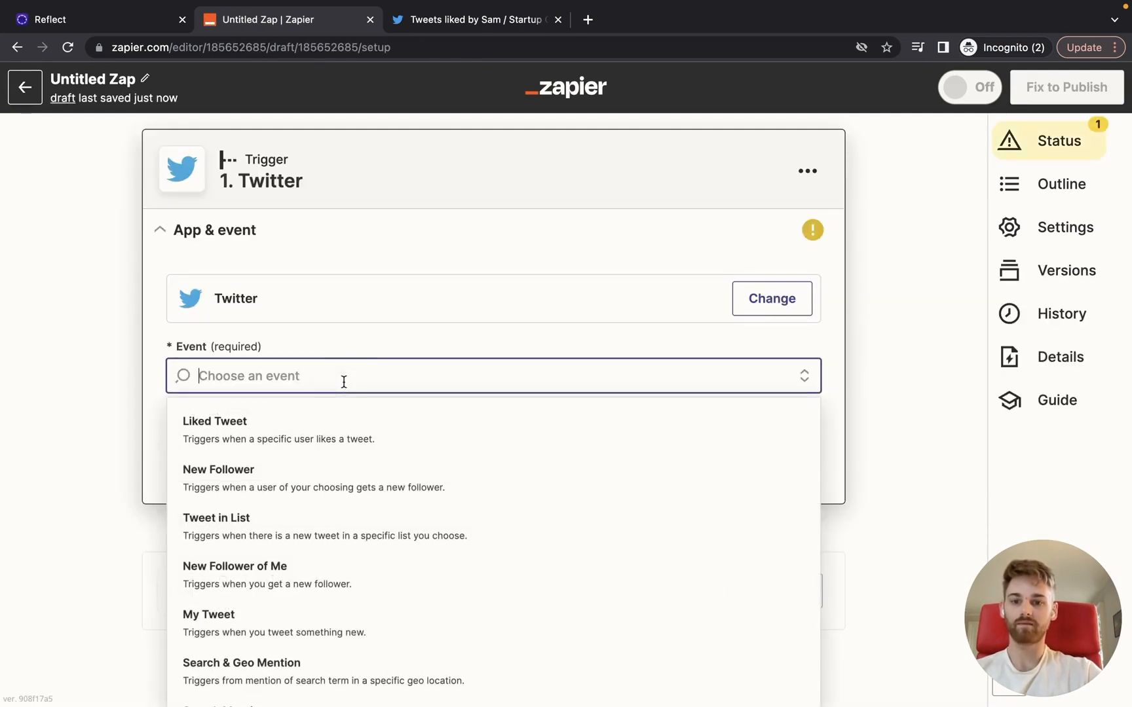
{"action": "left_click", "coordinate": [321, 444]}
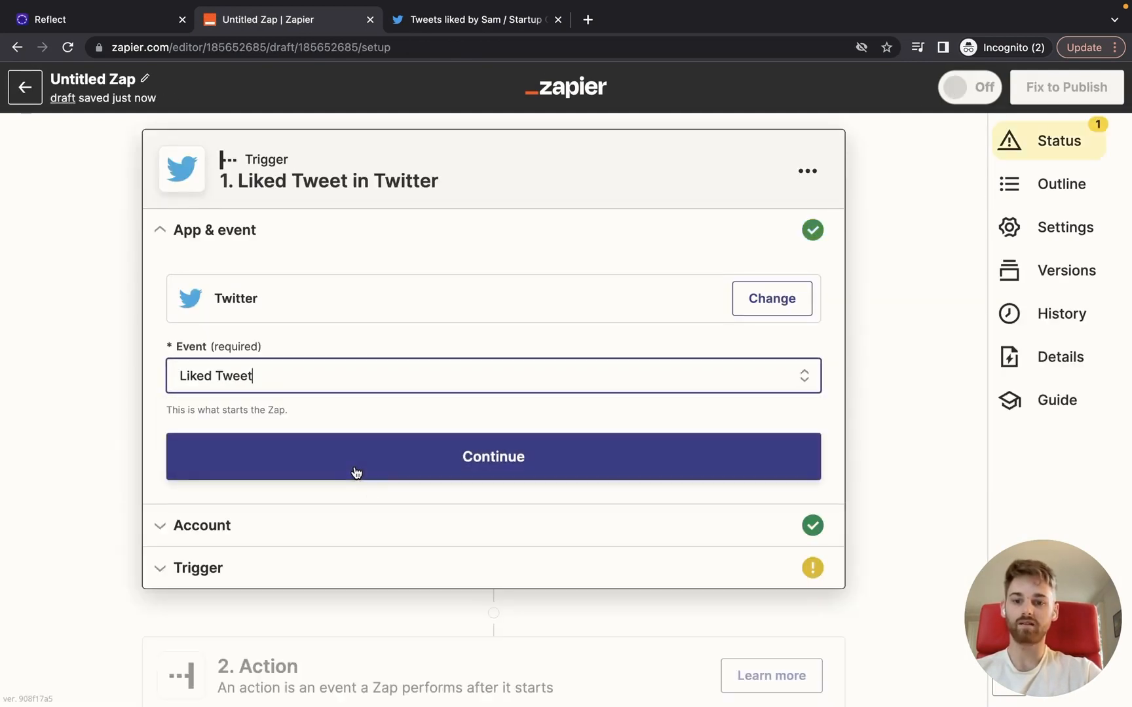
{"action": "left_click", "coordinate": [354, 466]}
Step: Confirm the connected Twitter account and fill in the account's username to watch
{"action": "left_click", "coordinate": [239, 447]}
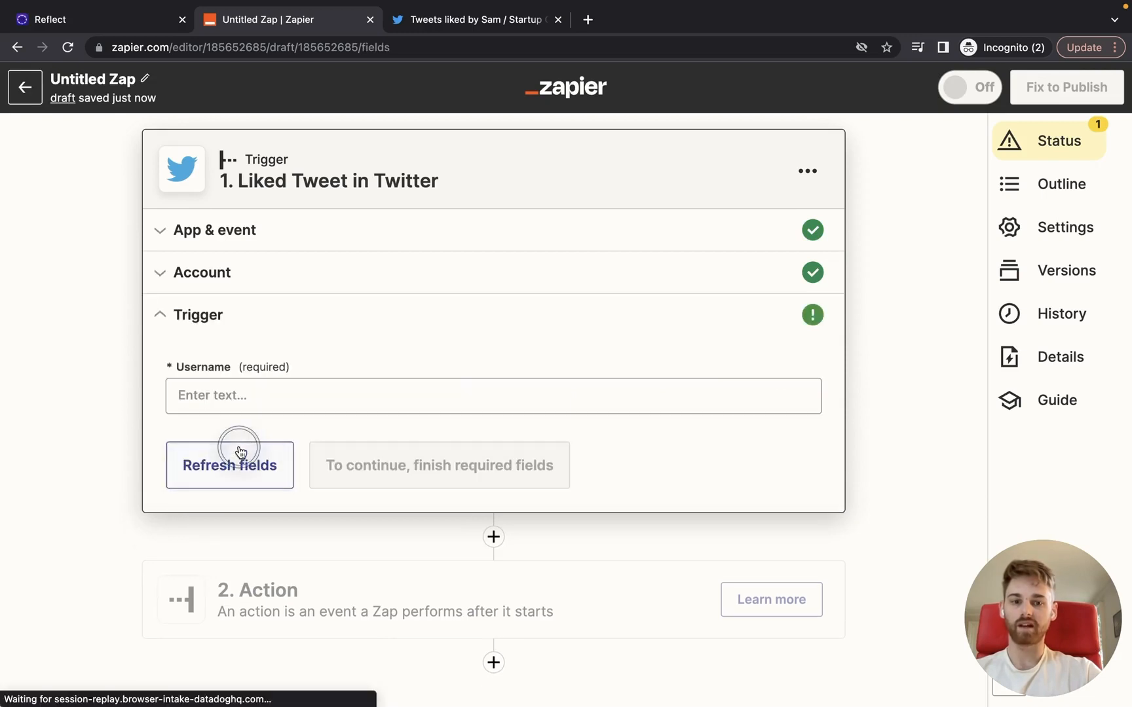
{"action": "left_click", "coordinate": [227, 395]}
{"action": "type", "text": "@samclaassen"}
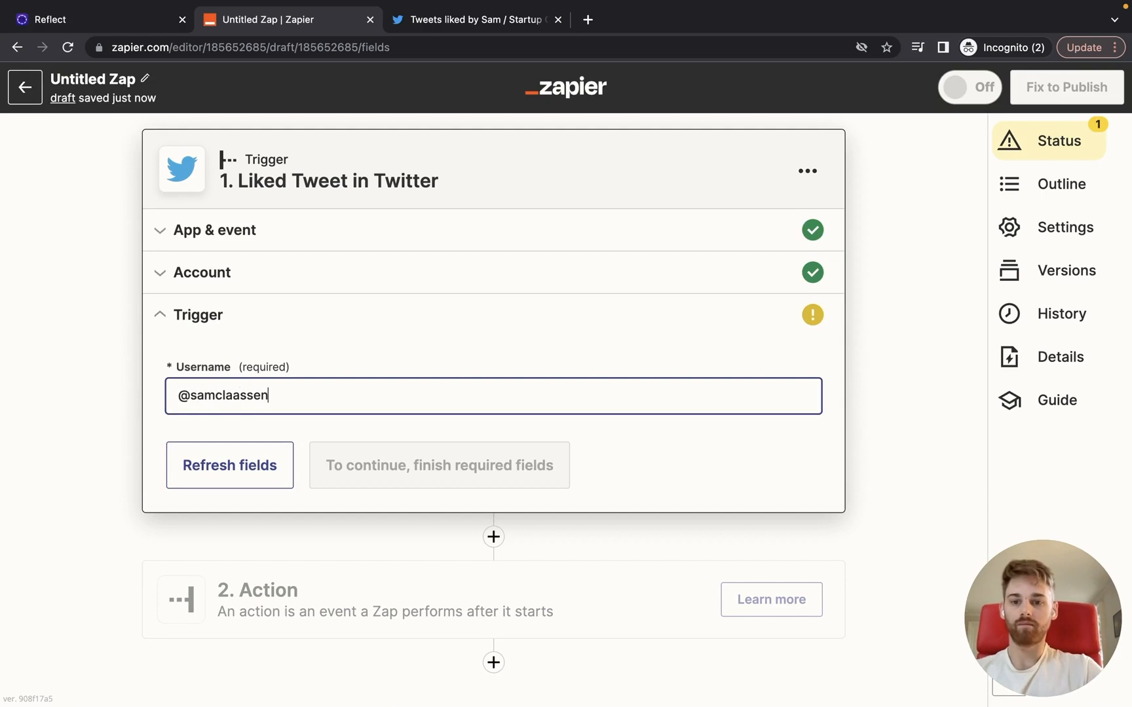
{"action": "left_click", "coordinate": [380, 456]}
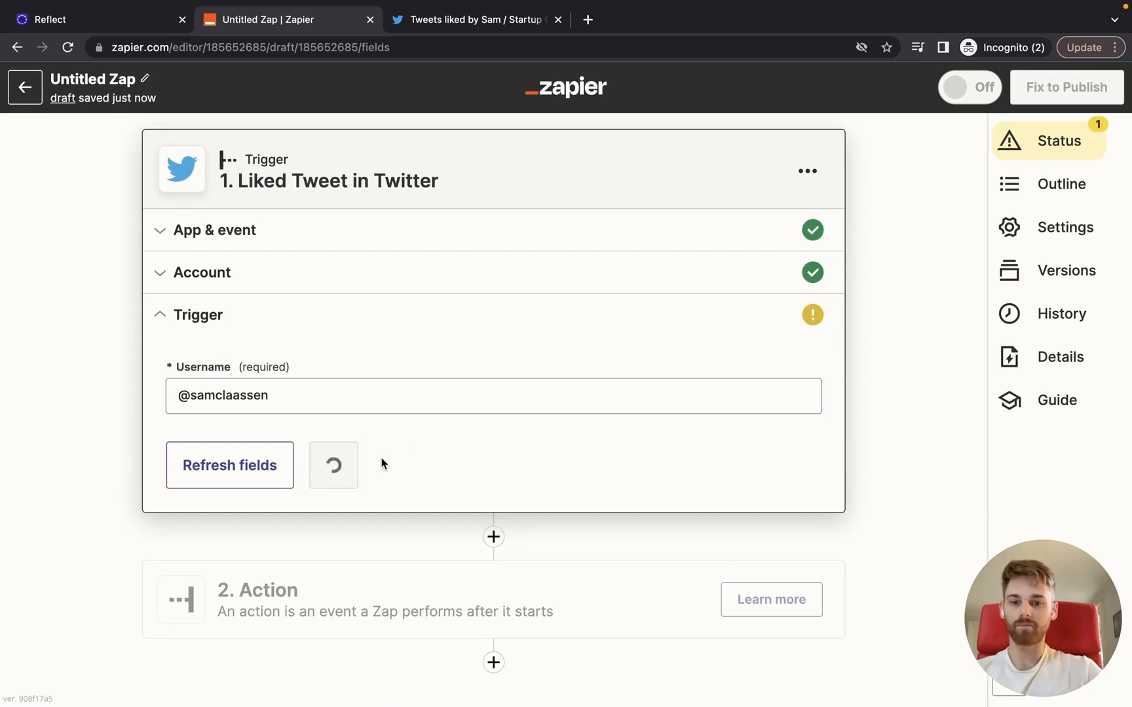
Step: Test the Liked Tweet trigger to pull sample liked tweets
{"action": "left_click", "coordinate": [352, 470]}
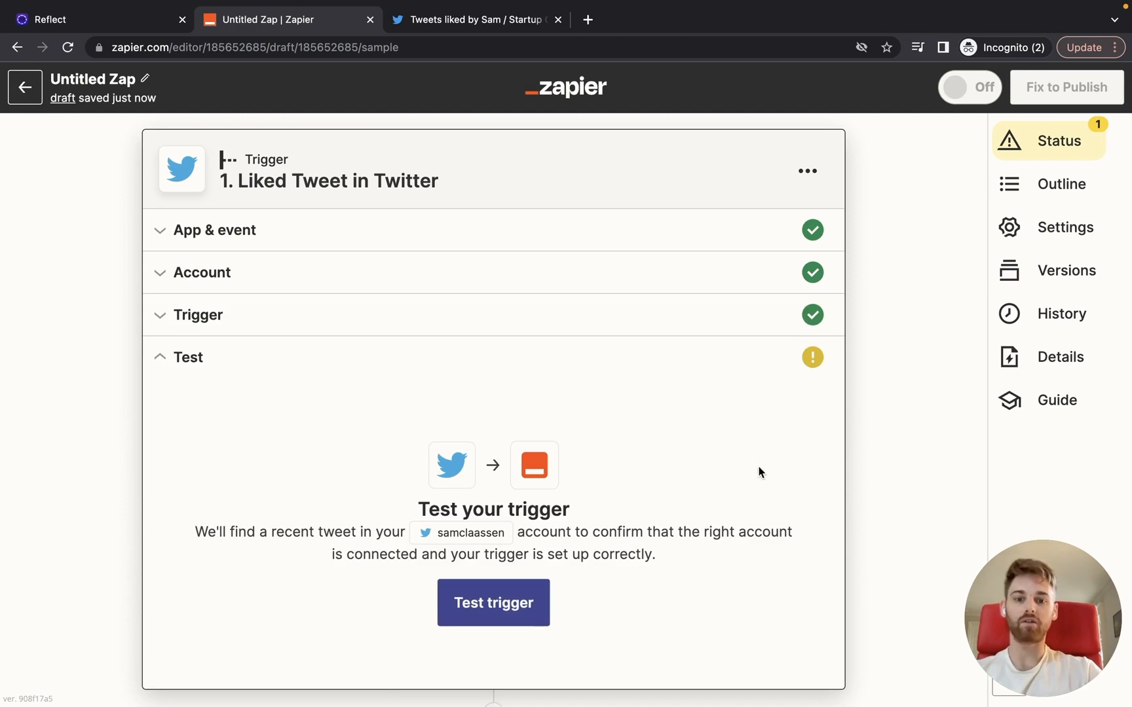
{"action": "scroll", "coordinate": [758, 471], "scroll_direction": "down", "scroll_amount": 5}
{"action": "left_click", "coordinate": [513, 435]}
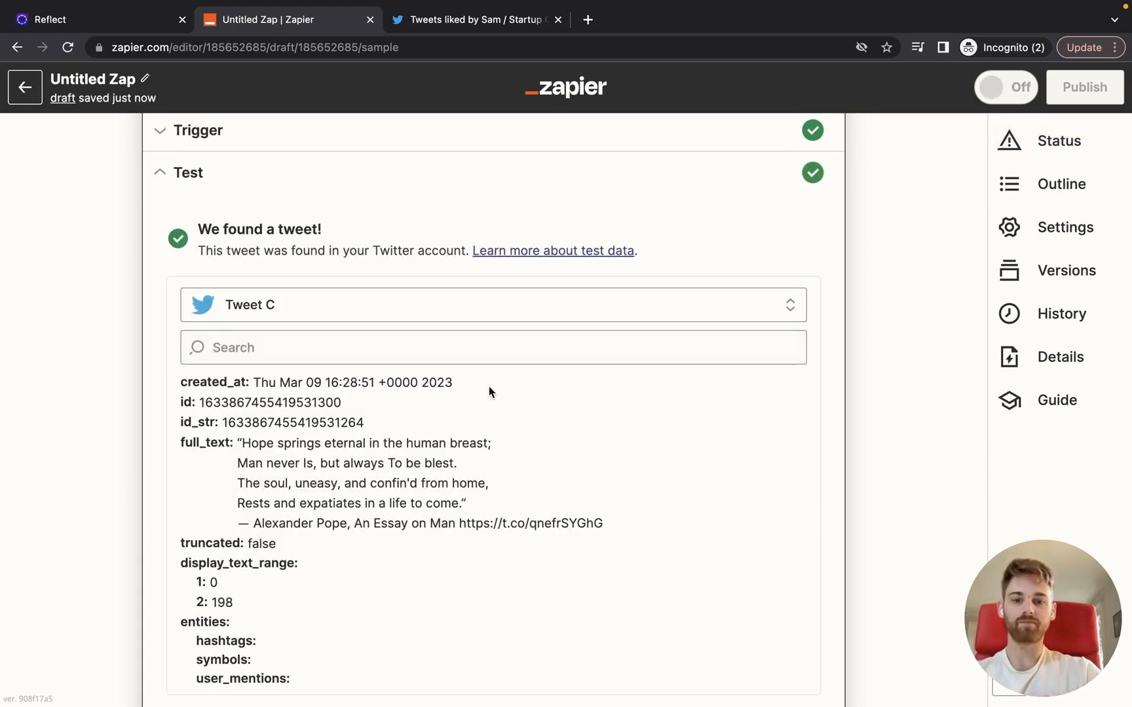
Step: Choose Tweet A, the GPT-4 announcement, as sample data and move to the Action step
{"action": "left_click", "coordinate": [463, 303]}
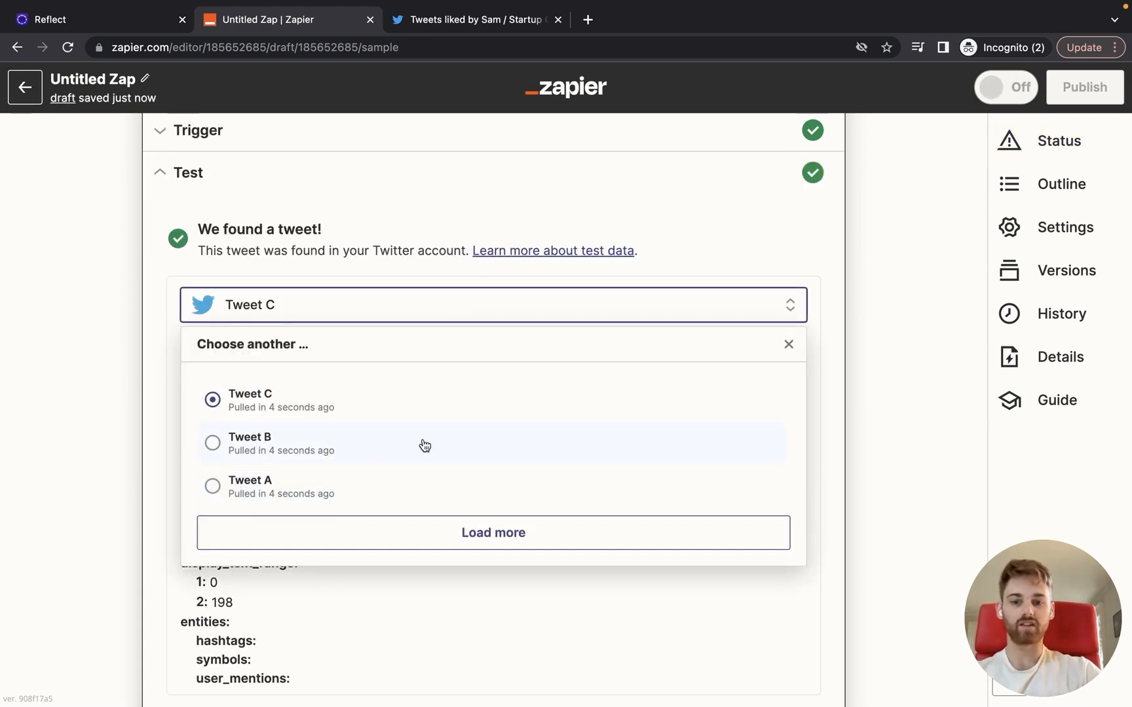
{"action": "scroll", "coordinate": [422, 445], "scroll_direction": "down", "scroll_amount": 1}
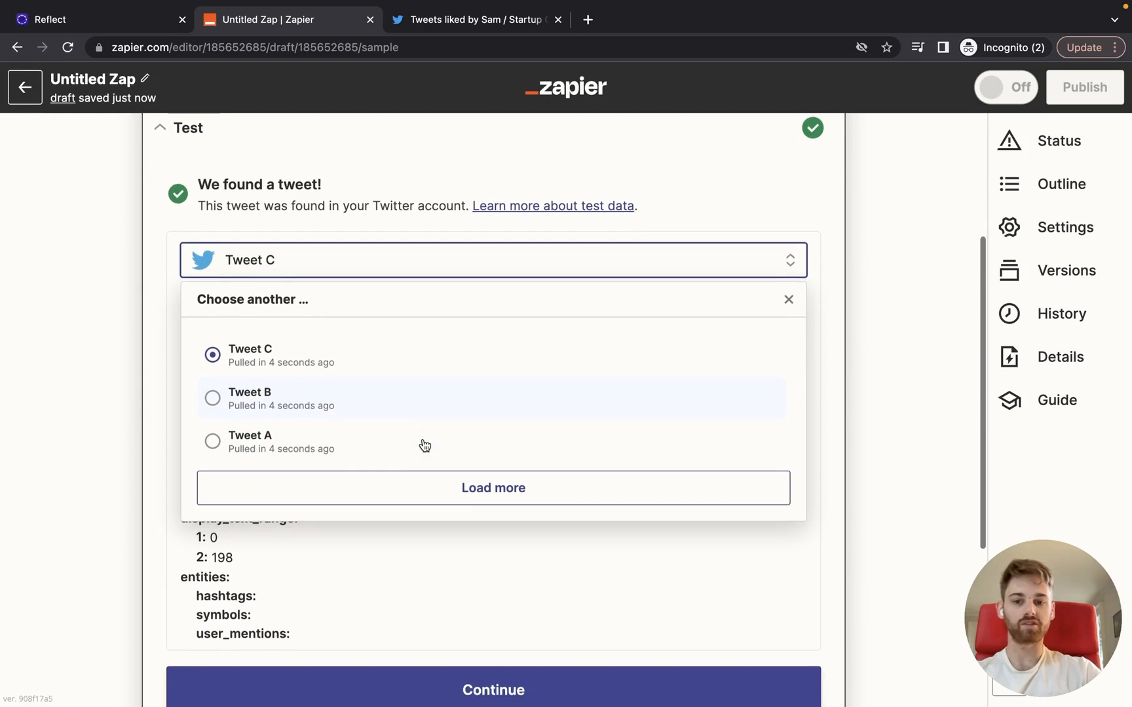
{"action": "left_click", "coordinate": [262, 449]}
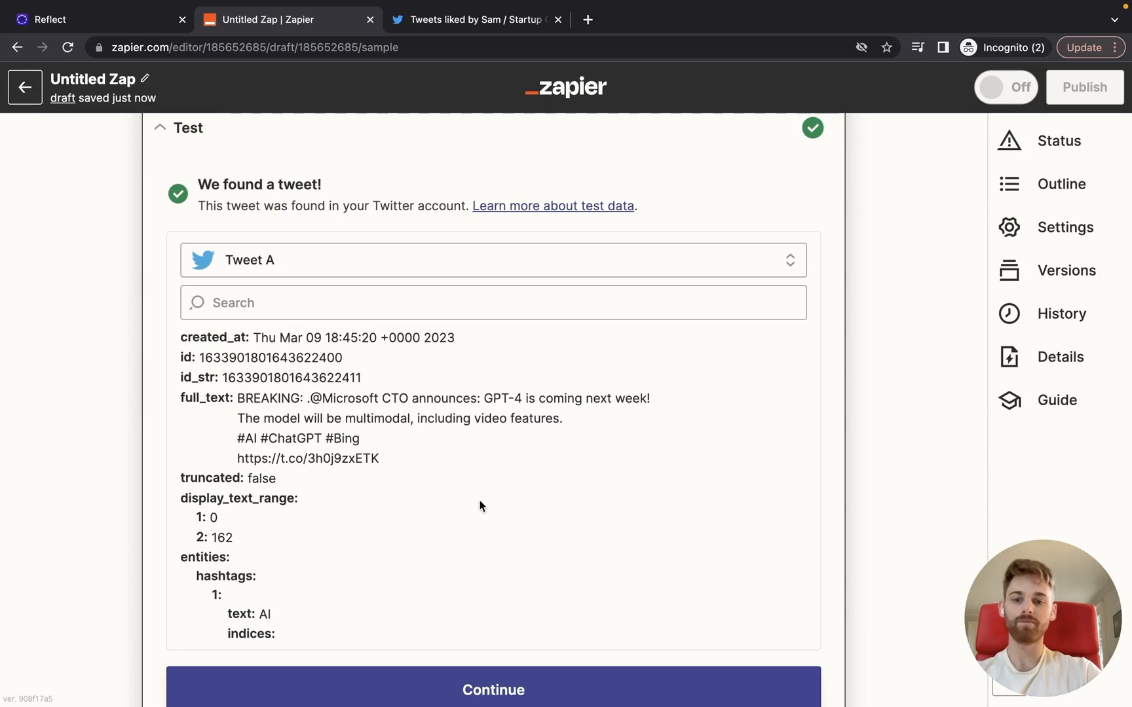
{"action": "scroll", "coordinate": [480, 505], "scroll_direction": "down", "scroll_amount": 10}
{"action": "scroll", "coordinate": [480, 505], "scroll_direction": "down", "scroll_amount": 15}
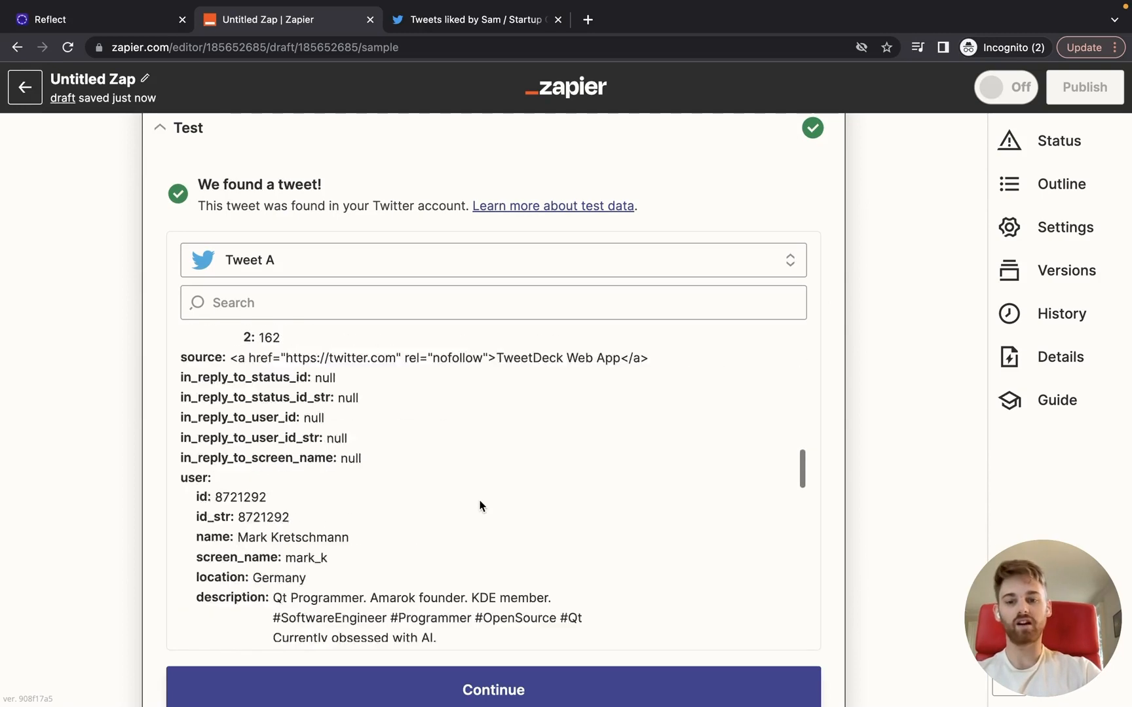
{"action": "scroll", "coordinate": [480, 502], "scroll_direction": "down", "scroll_amount": 5}
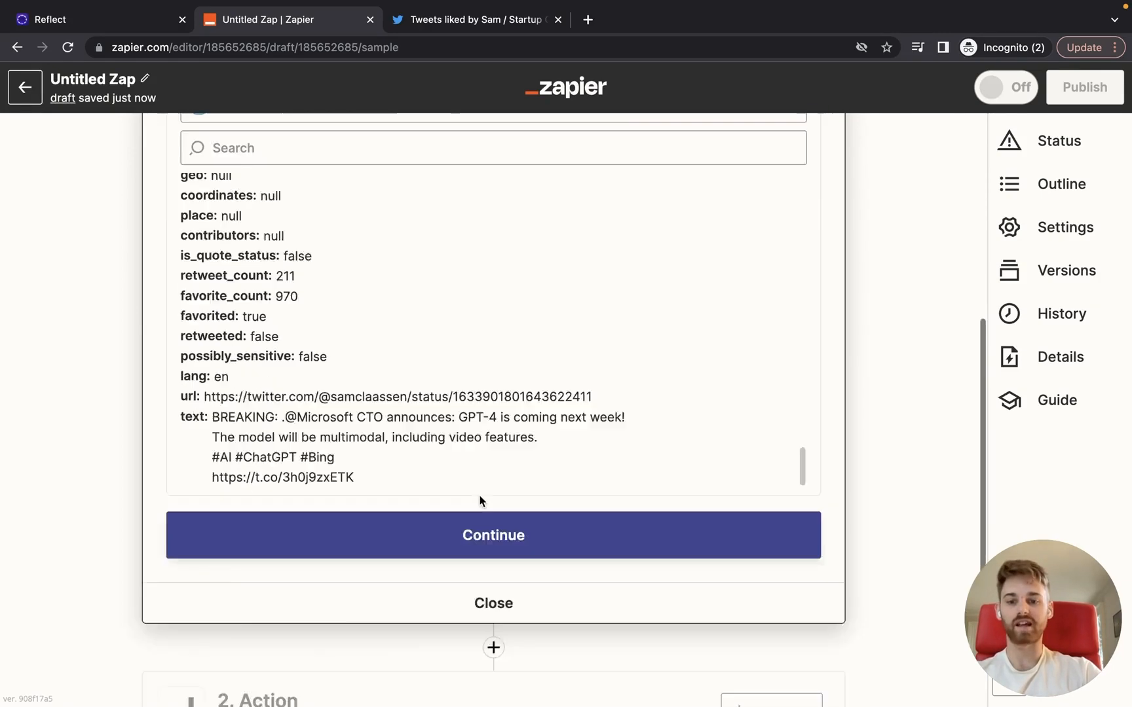
{"action": "left_click", "coordinate": [473, 407]}
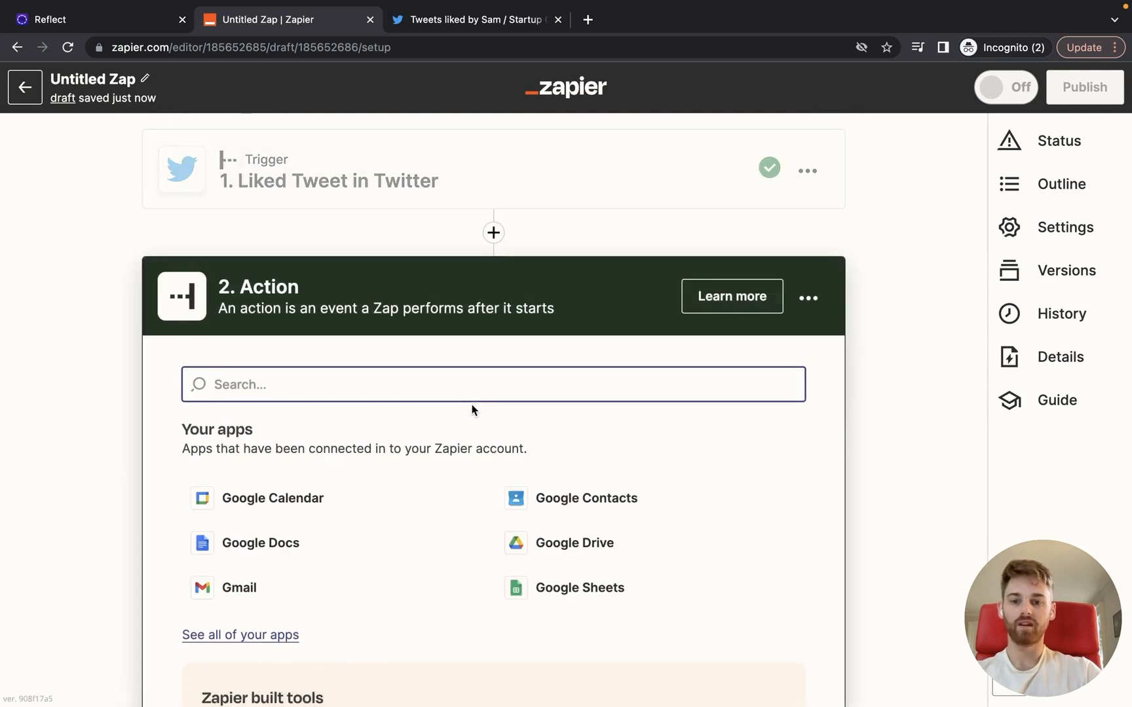
Step: Set the action to Reflect's Append to Daily Note event
{"action": "type", "text": "reflect"}
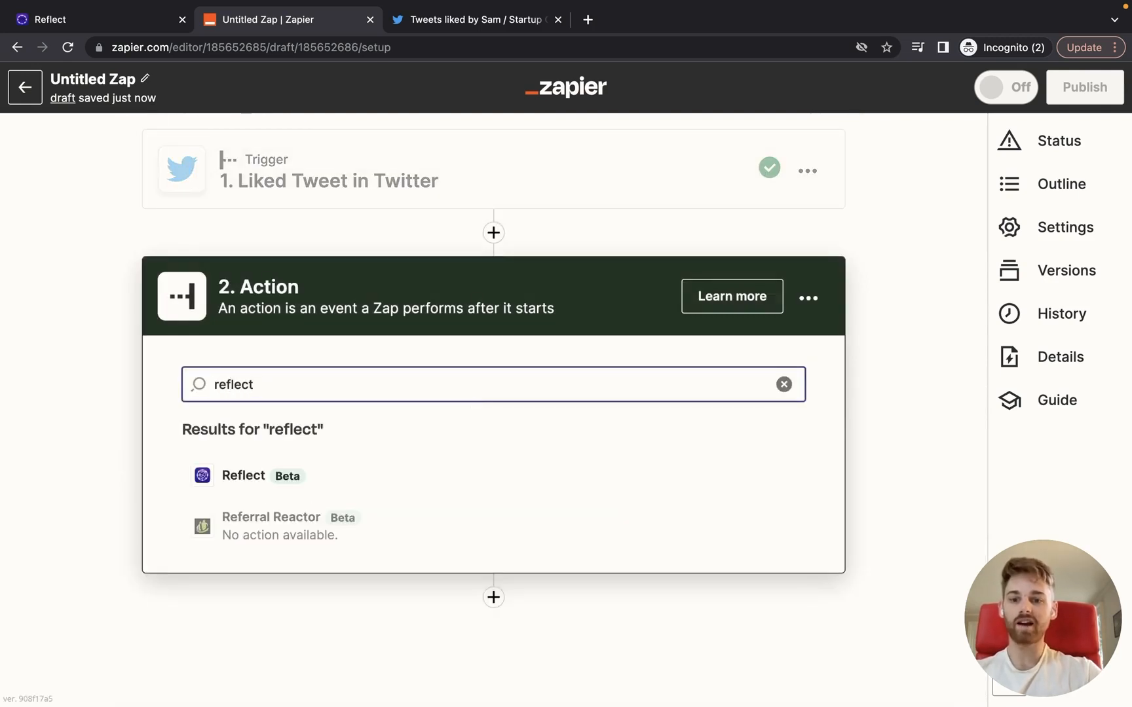
{"action": "left_click", "coordinate": [424, 466]}
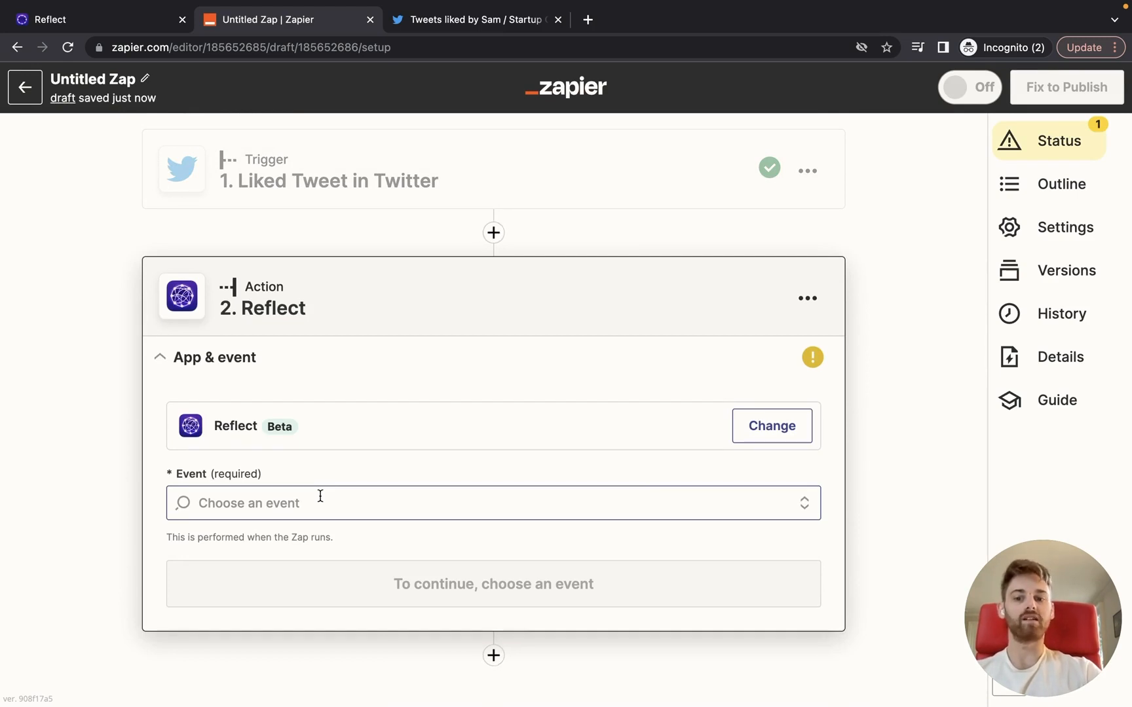
{"action": "left_click", "coordinate": [320, 496]}
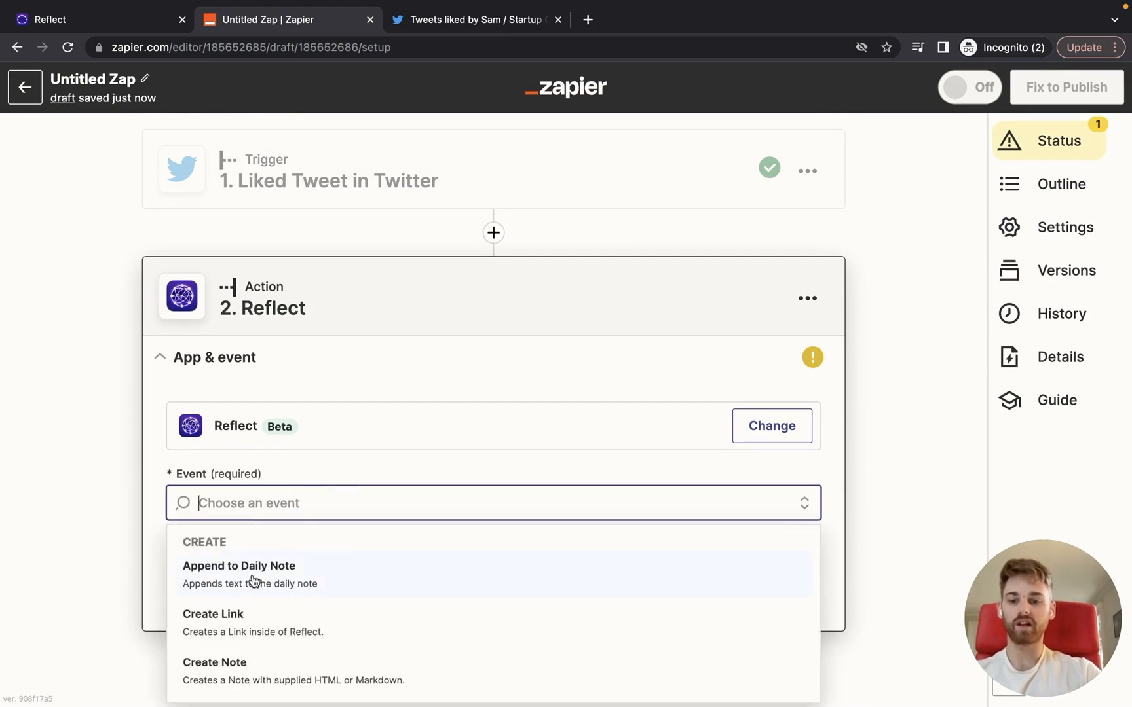
{"action": "left_click", "coordinate": [252, 576]}
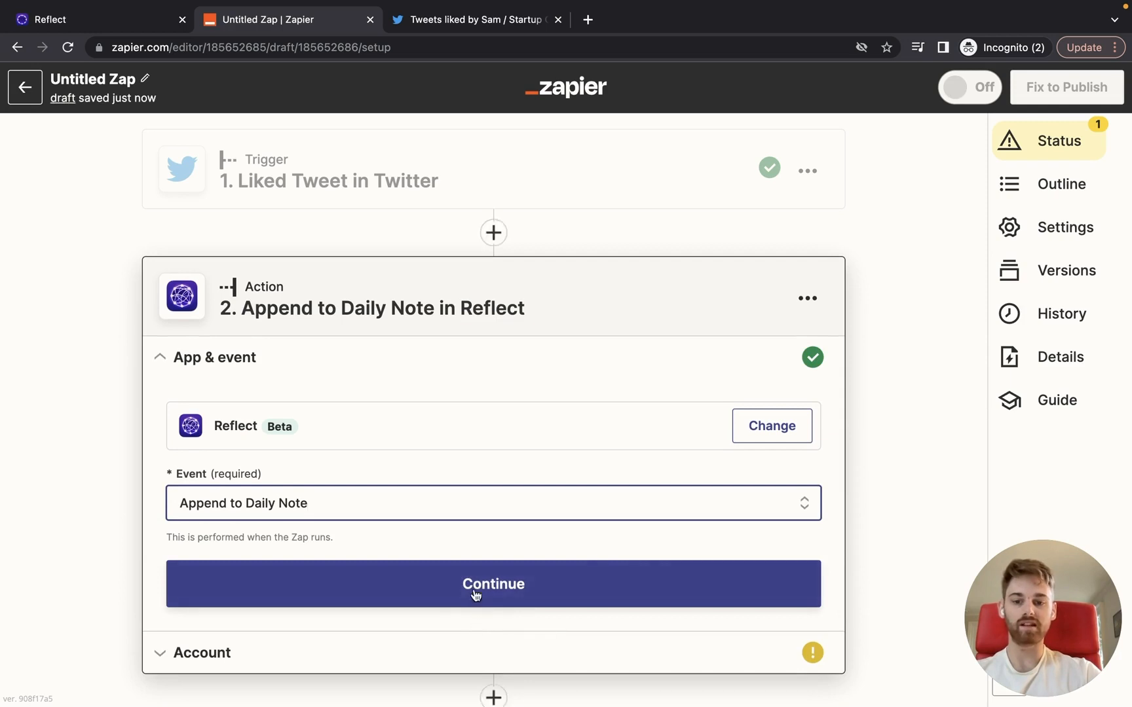
{"action": "left_click", "coordinate": [474, 589]}
Step: Connect the Reflect #2 account and load the action's fields
{"action": "left_click", "coordinate": [293, 481]}
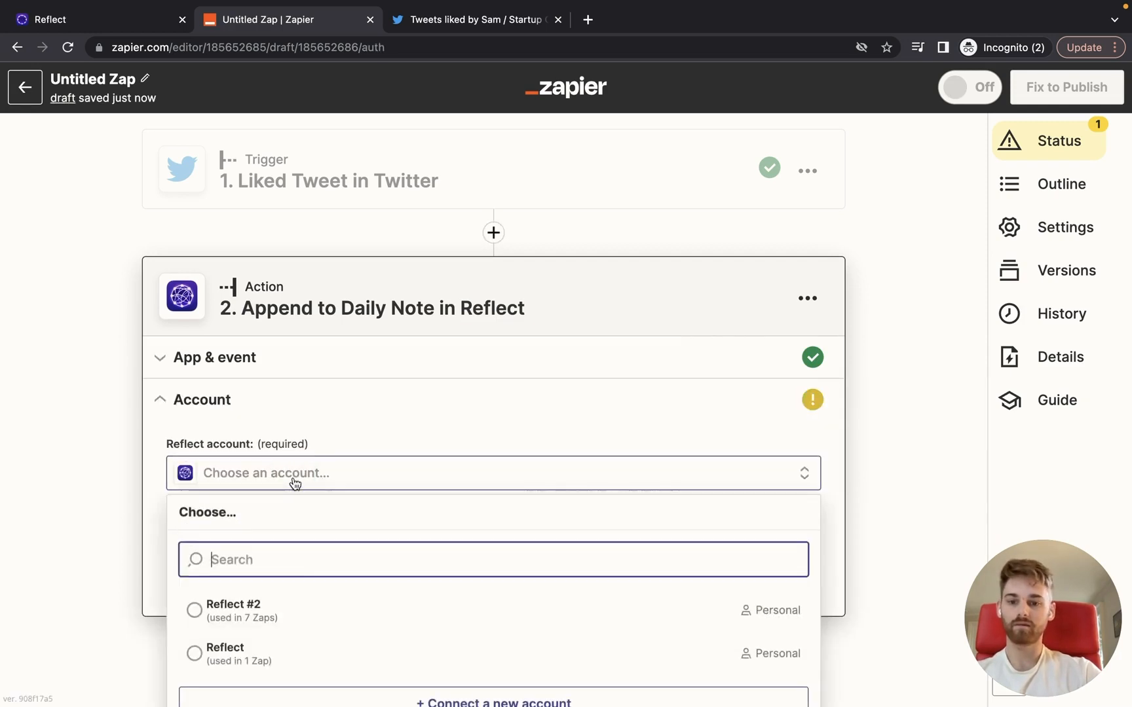
{"action": "left_click", "coordinate": [246, 597]}
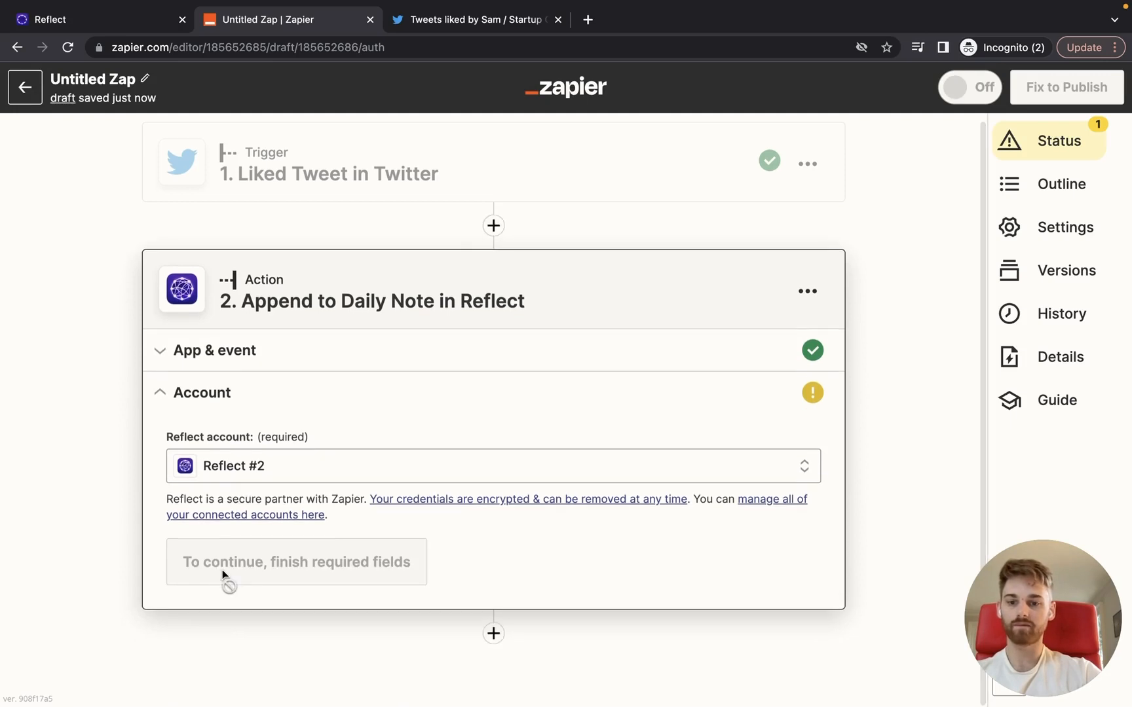
{"action": "left_click", "coordinate": [222, 570]}
{"action": "scroll", "coordinate": [409, 528], "scroll_direction": "down", "scroll_amount": 3}
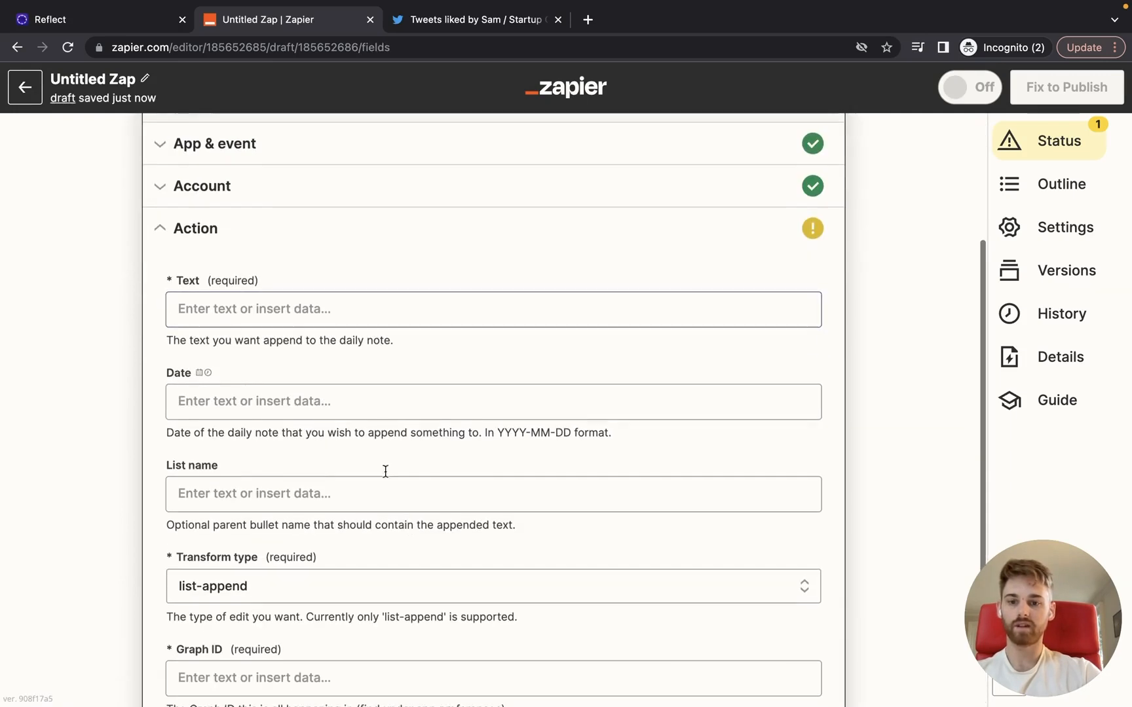
Step: Compose the Text as 'Liked Tweet from [User Screen Name], that says: "[Text]"'
{"action": "left_click", "coordinate": [328, 308]}
{"action": "scroll", "coordinate": [327, 307], "scroll_direction": "down", "scroll_amount": 1}
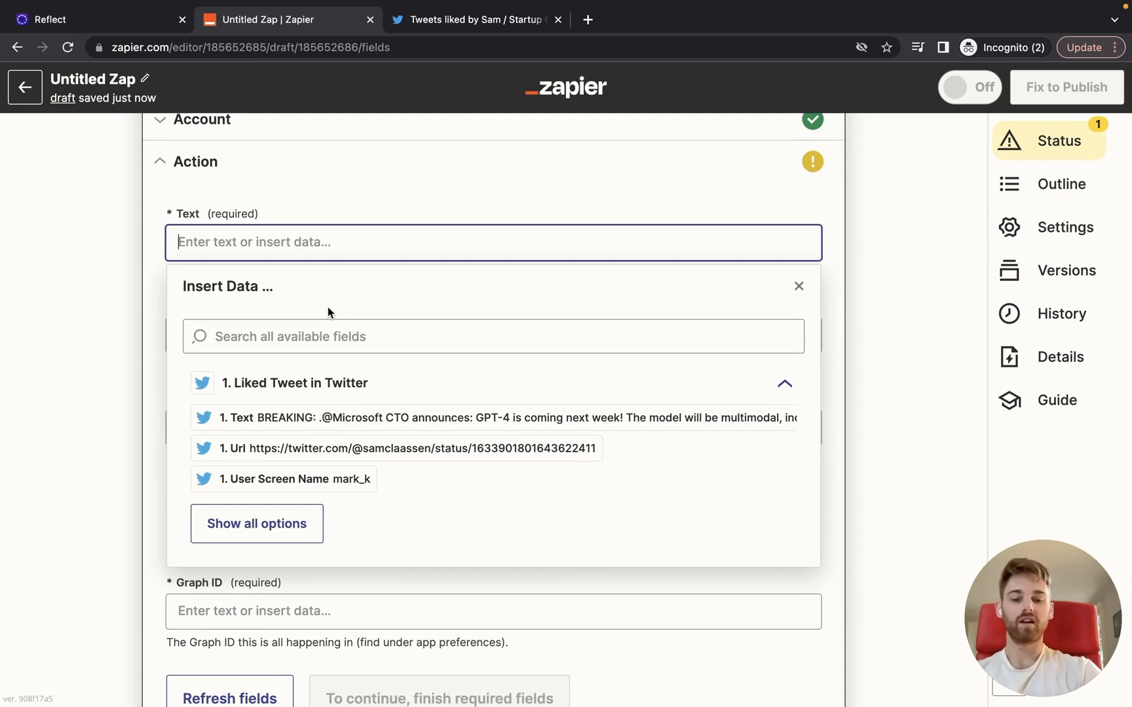
{"action": "type", "text": "Tweet"}
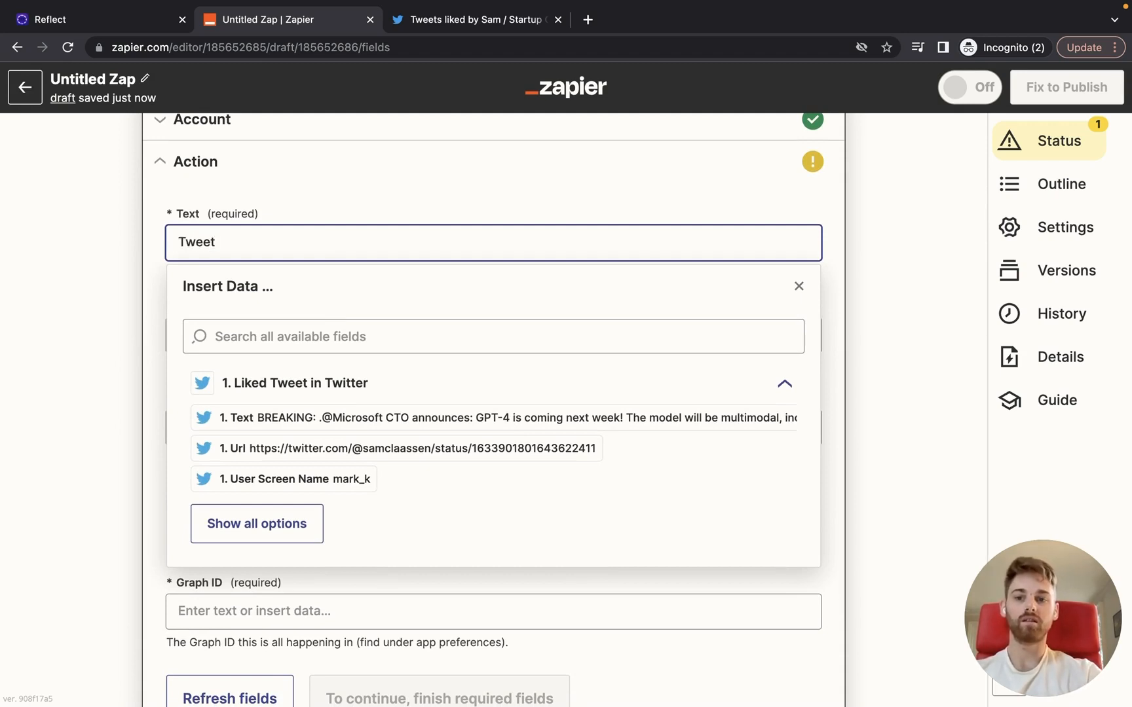
{"action": "key", "text": "BackSpace"}
{"action": "key", "text": "BackSpace"}
{"action": "key", "text": "BackSpace"}
{"action": "key", "text": "BackSpace"}
{"action": "type", "text": "L"}
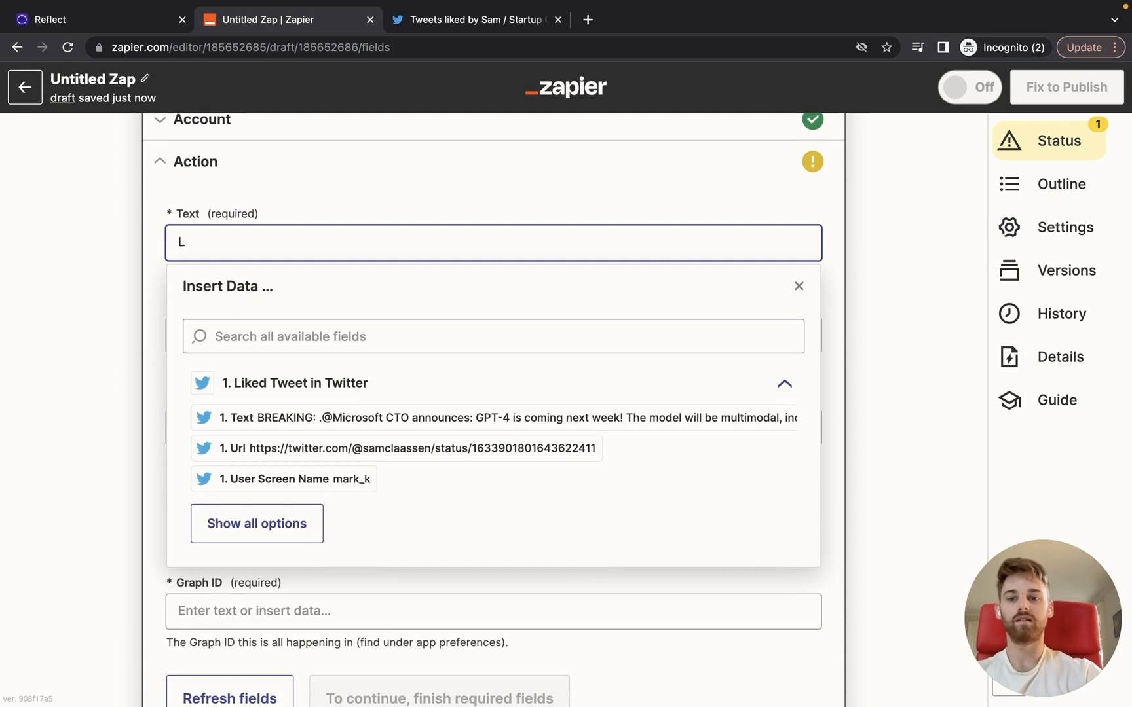
{"action": "type", "text": "iked Tweet fro"}
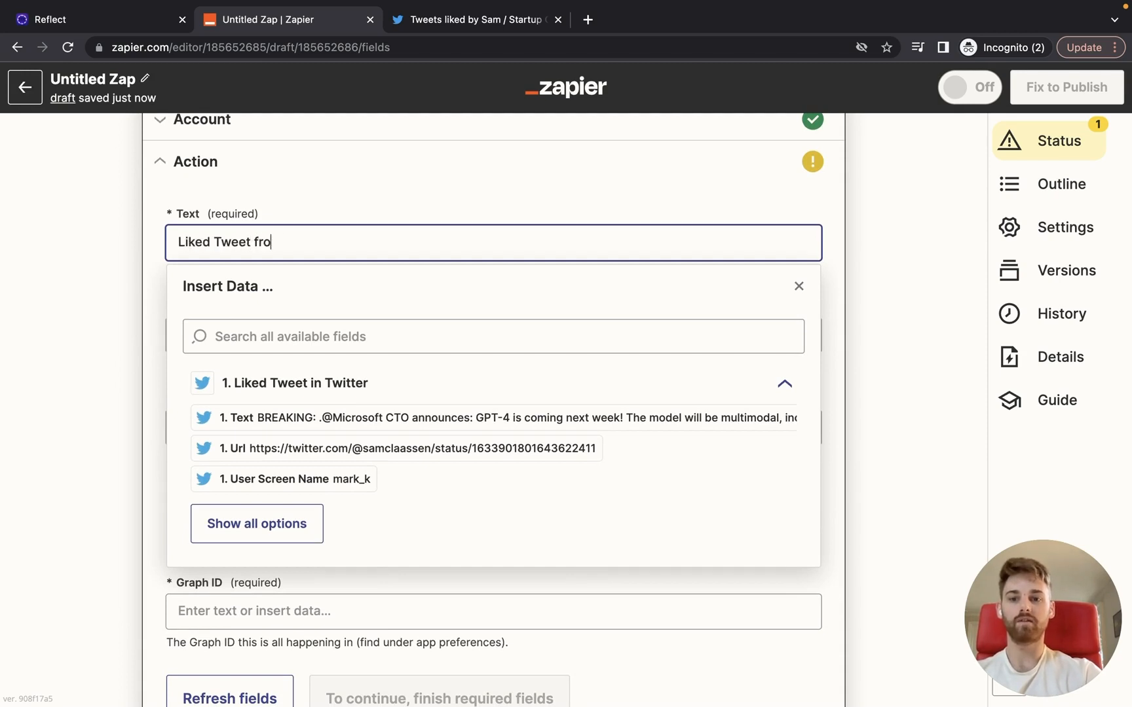
{"action": "type", "text": "m"}
{"action": "left_click", "coordinate": [330, 485]}
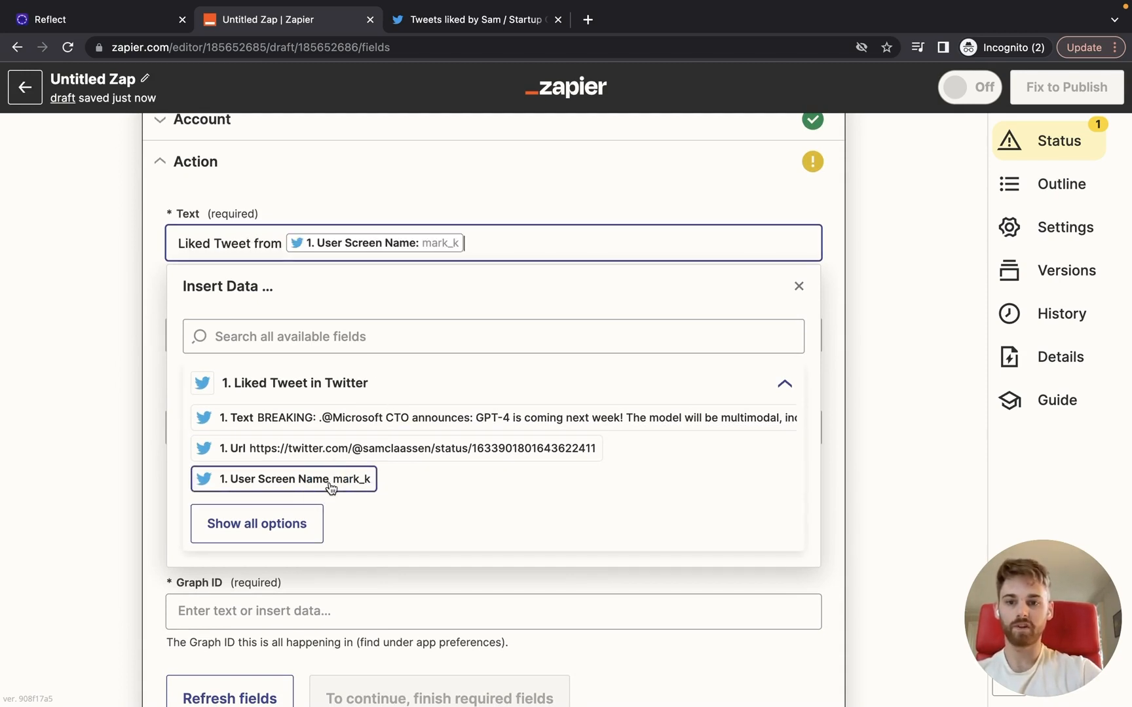
{"action": "type", "text": ", t"}
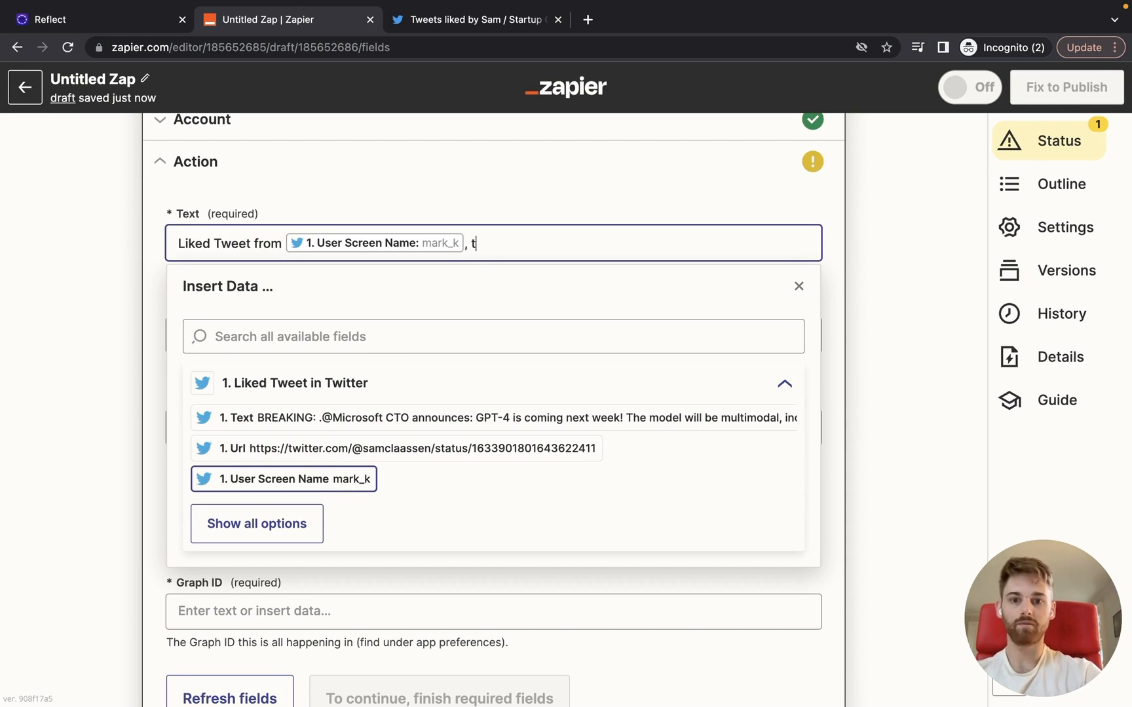
{"action": "type", "text": "hat says: \""}
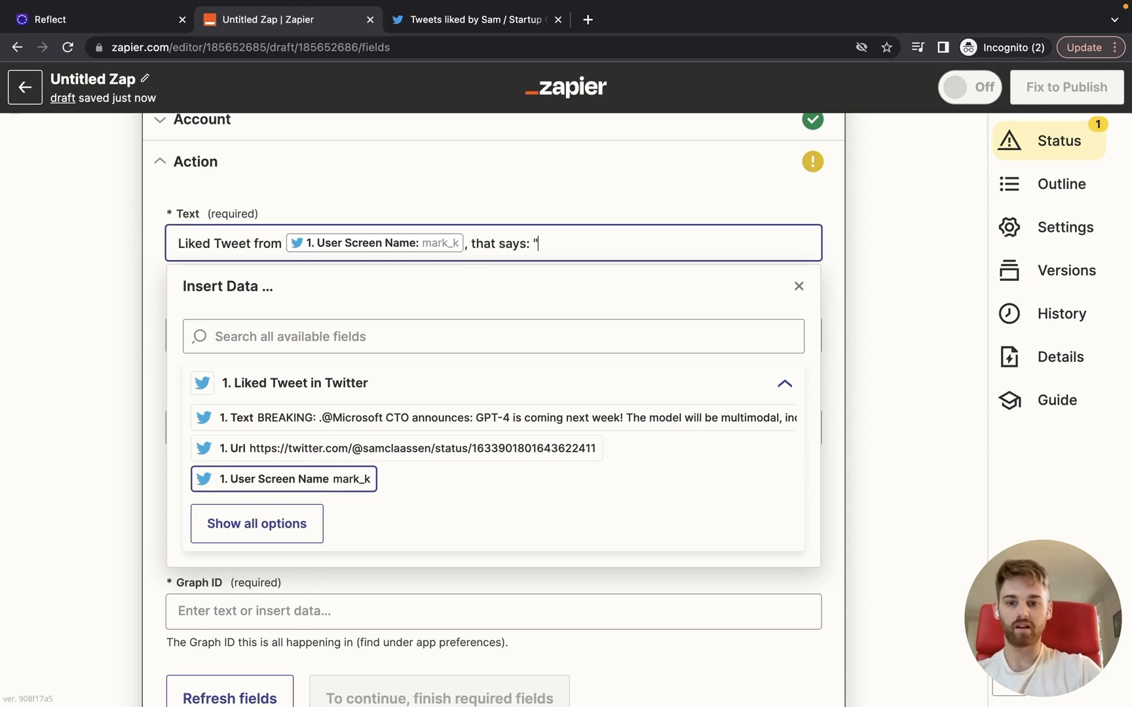
{"action": "left_click", "coordinate": [279, 419]}
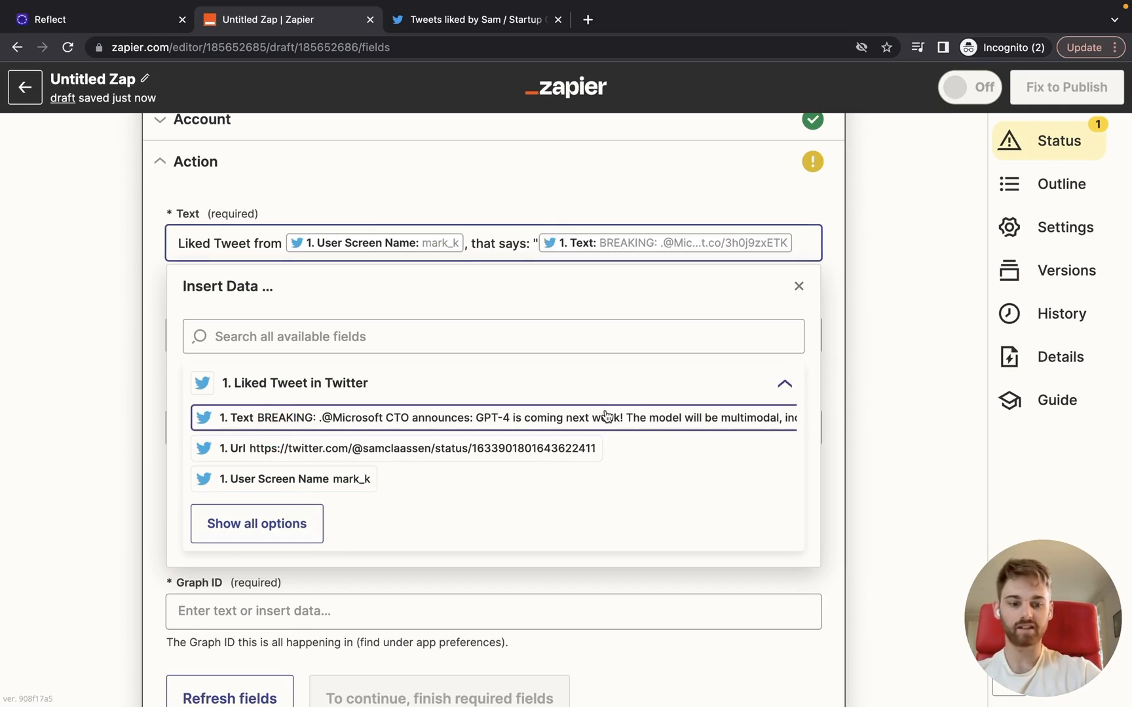
{"action": "type", "text": "\""}
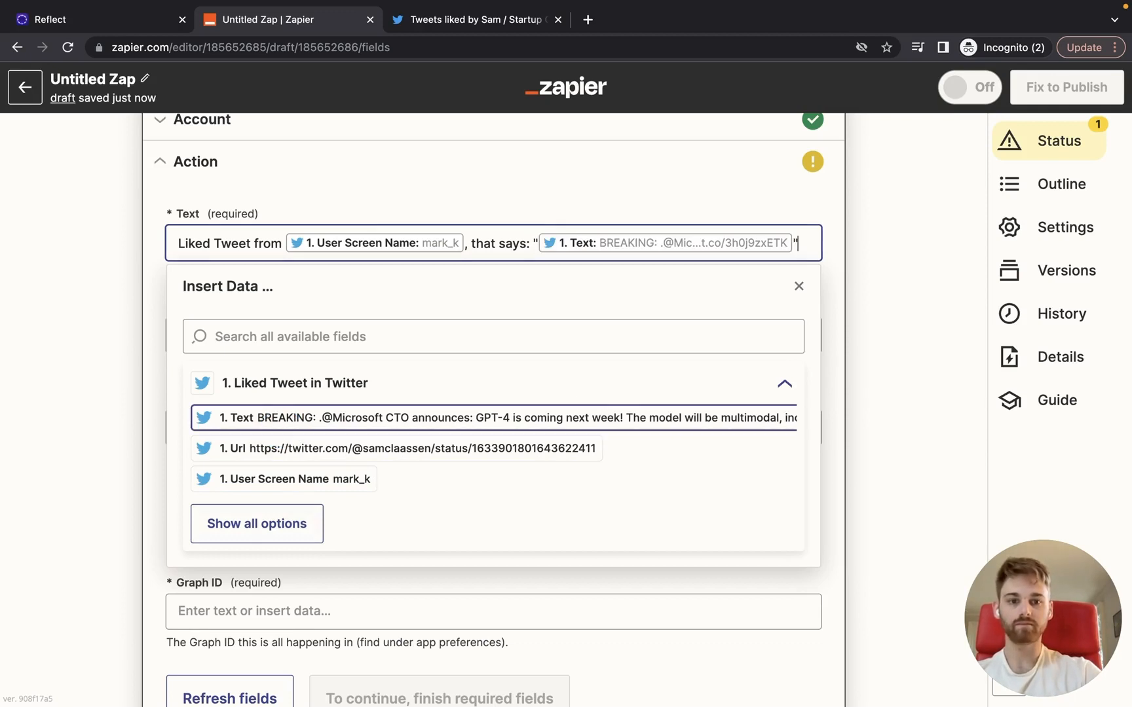
{"action": "left_click", "coordinate": [157, 451]}
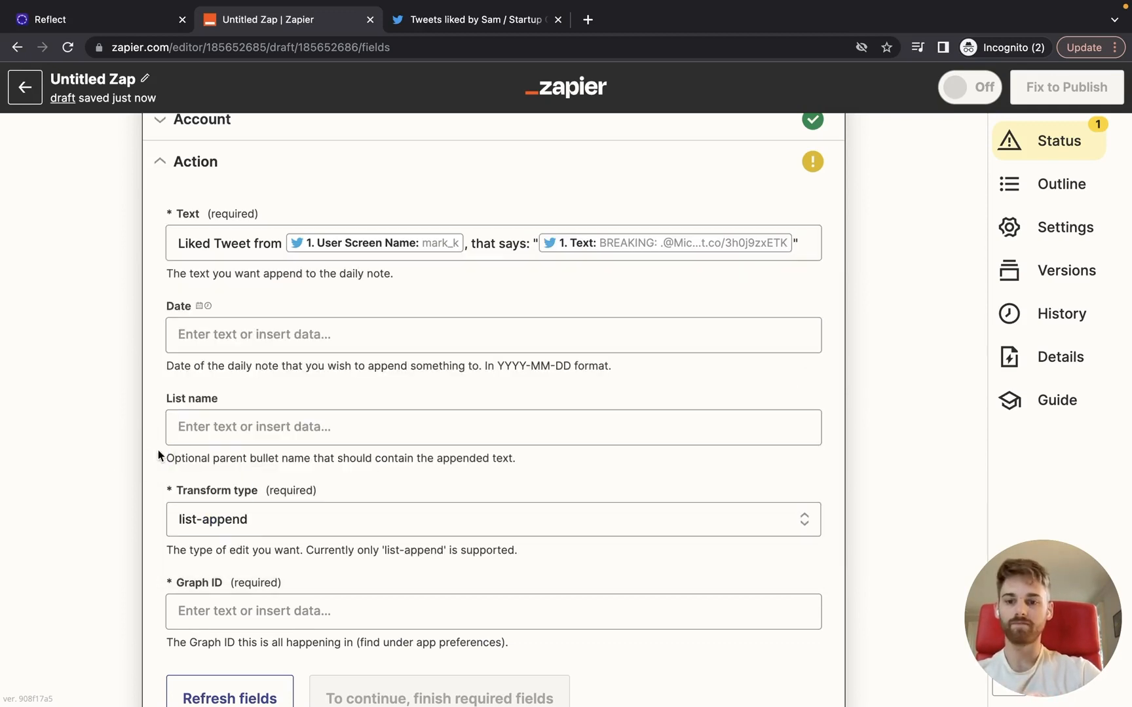
Step: Set the daily note's Date field to Today's date
{"action": "left_click", "coordinate": [288, 334]}
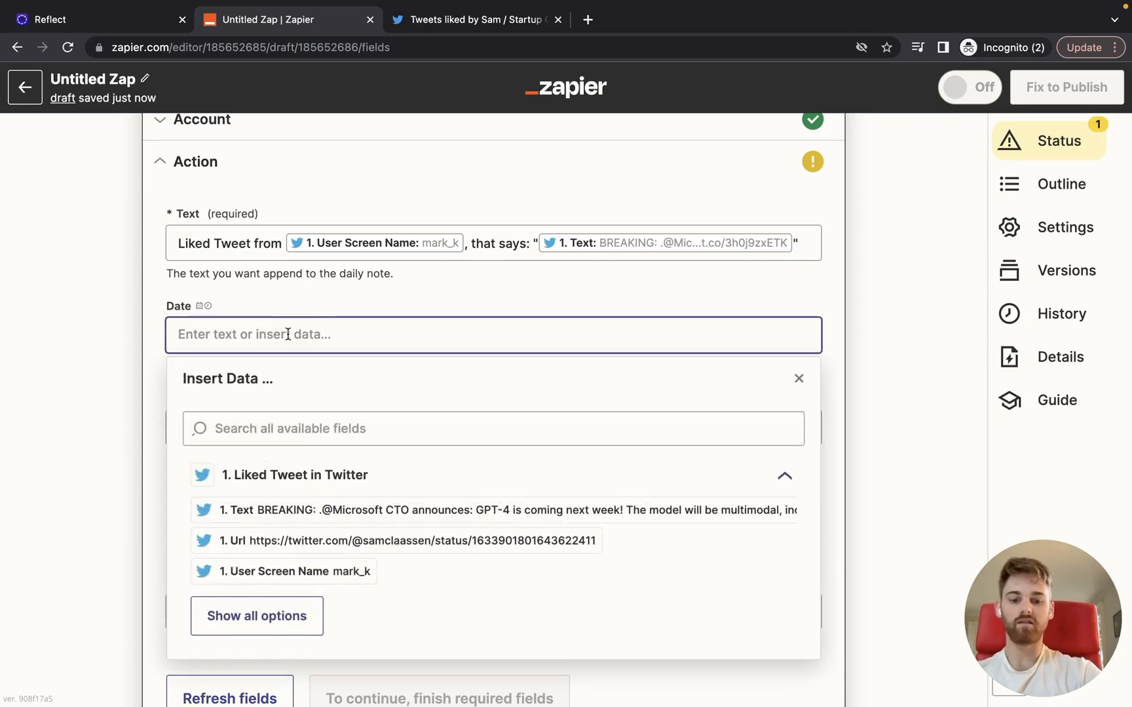
{"action": "type", "text": "Today's date"}
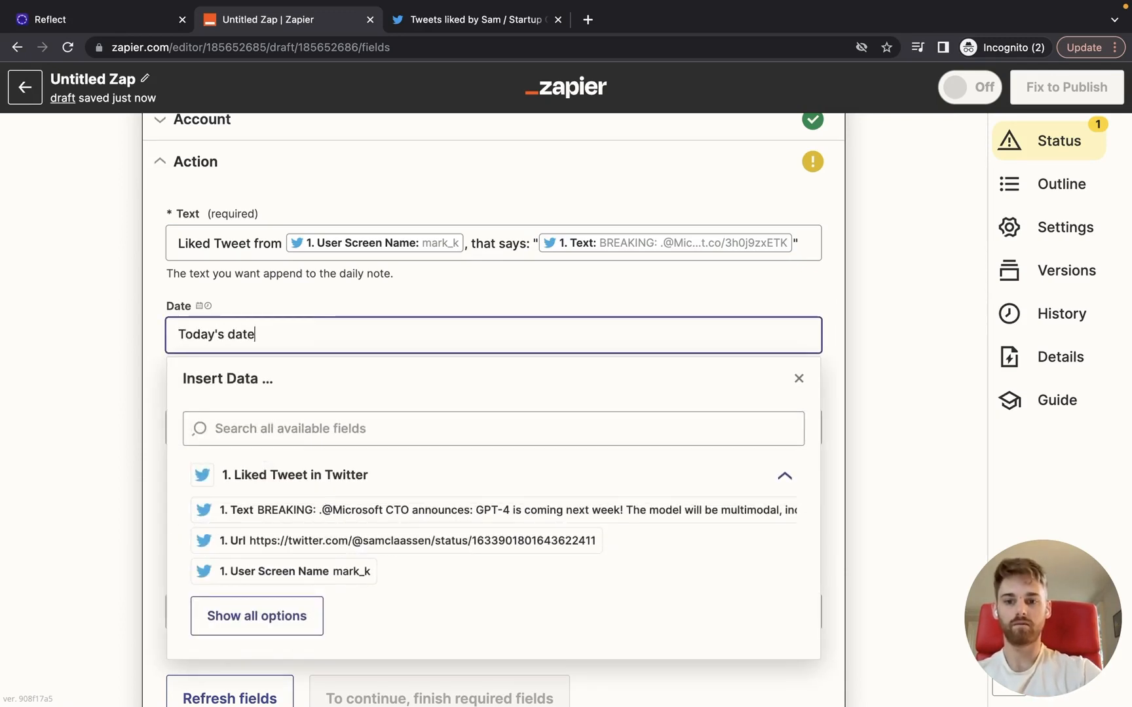
{"action": "left_click", "coordinate": [147, 422]}
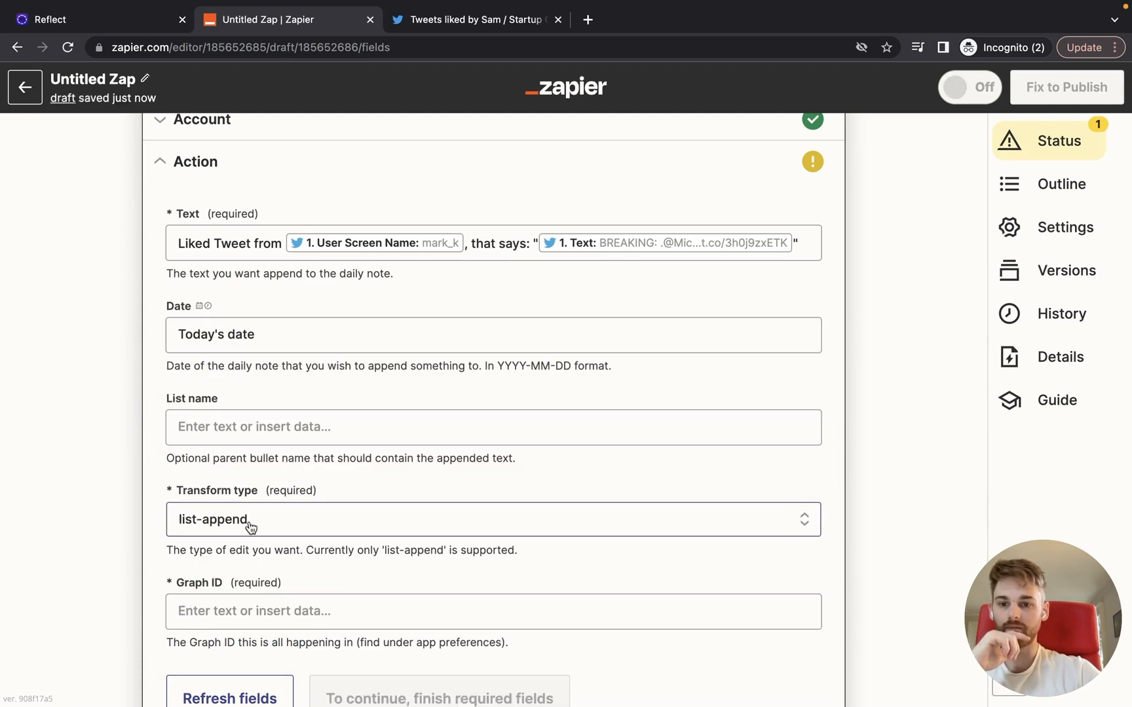
{"action": "scroll", "coordinate": [250, 528], "scroll_direction": "down", "scroll_amount": 2}
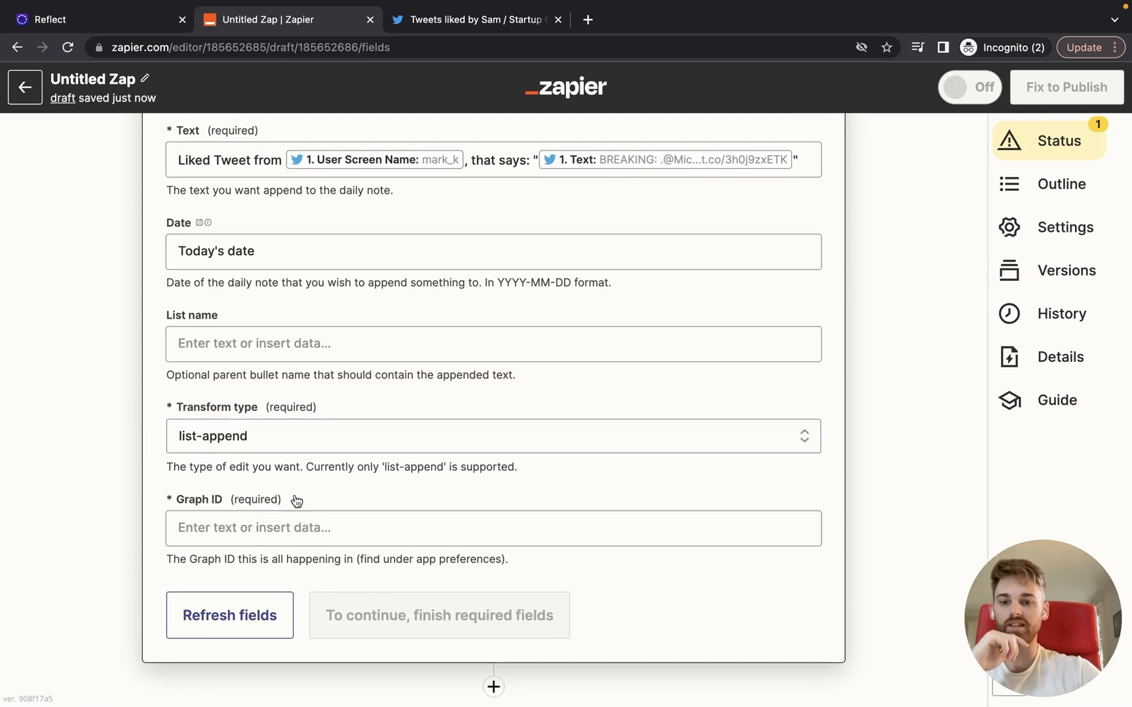
Step: Fill the required Graph ID with the Reflect graph's name
{"action": "left_click", "coordinate": [294, 525]}
{"action": "type", "text": "@samclaassen"}
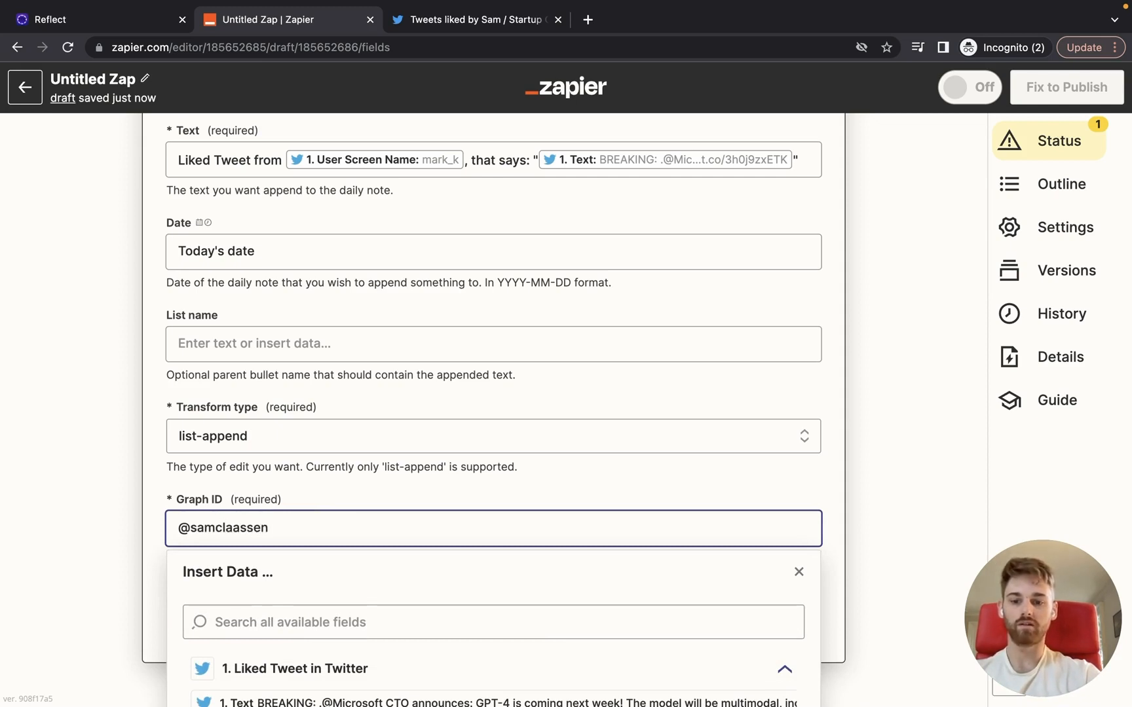
{"action": "key", "text": "super+a"}
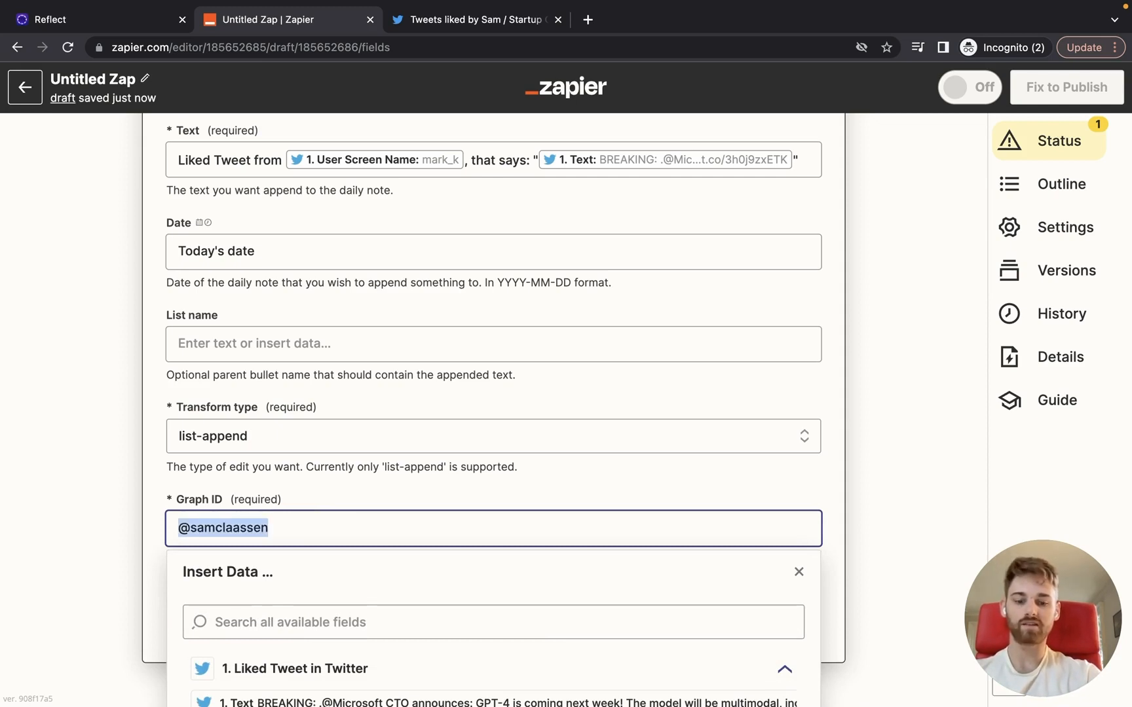
{"action": "type", "text": "samclaassen"}
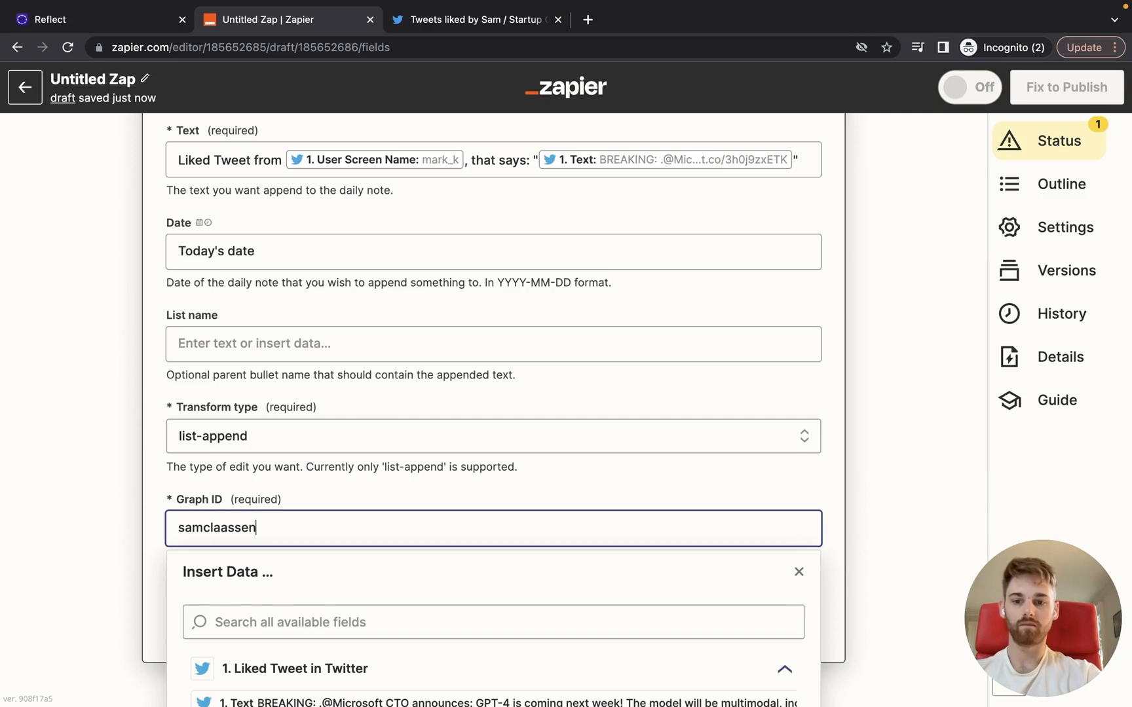
{"action": "type", "text": "next"}
{"action": "left_click", "coordinate": [153, 586]}
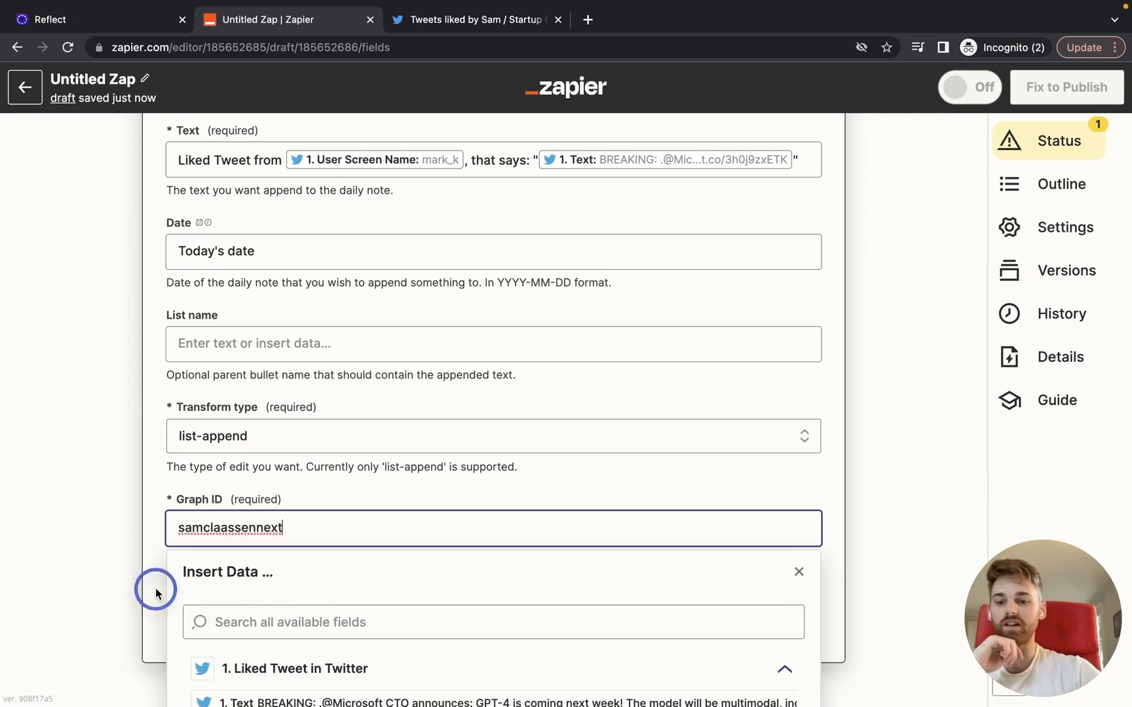
Step: Run the action test sending the GPT-4 tweet to Reflect, then view the daily note
{"action": "left_click", "coordinate": [372, 613]}
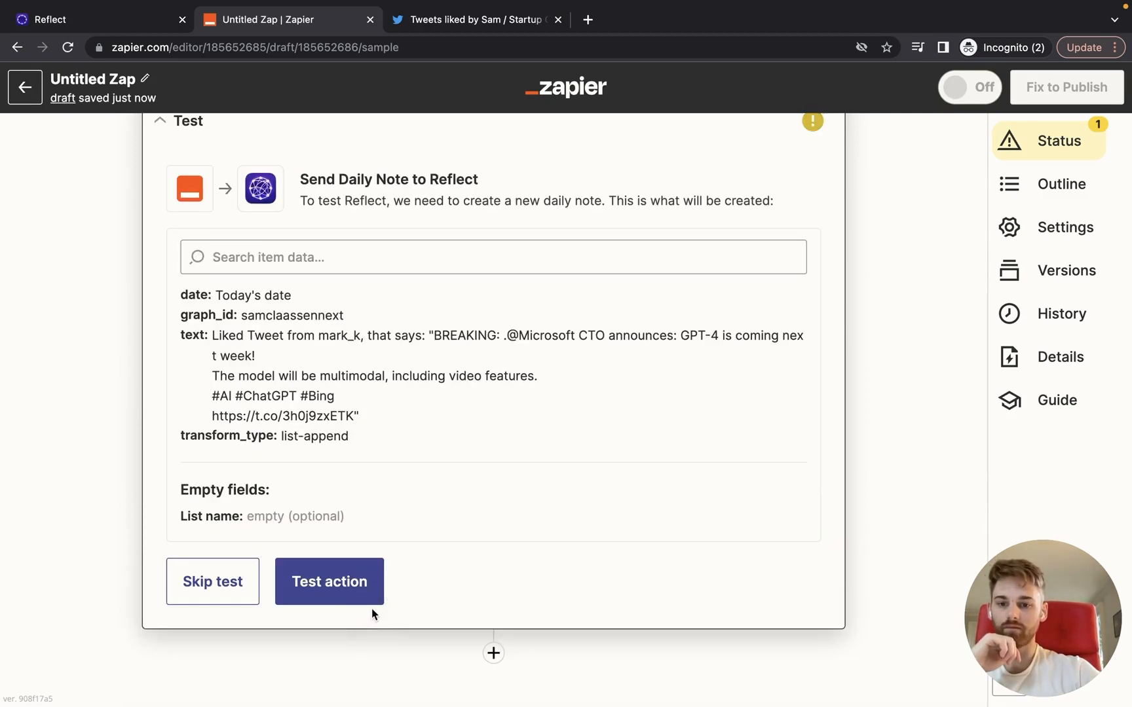
{"action": "left_click", "coordinate": [329, 597]}
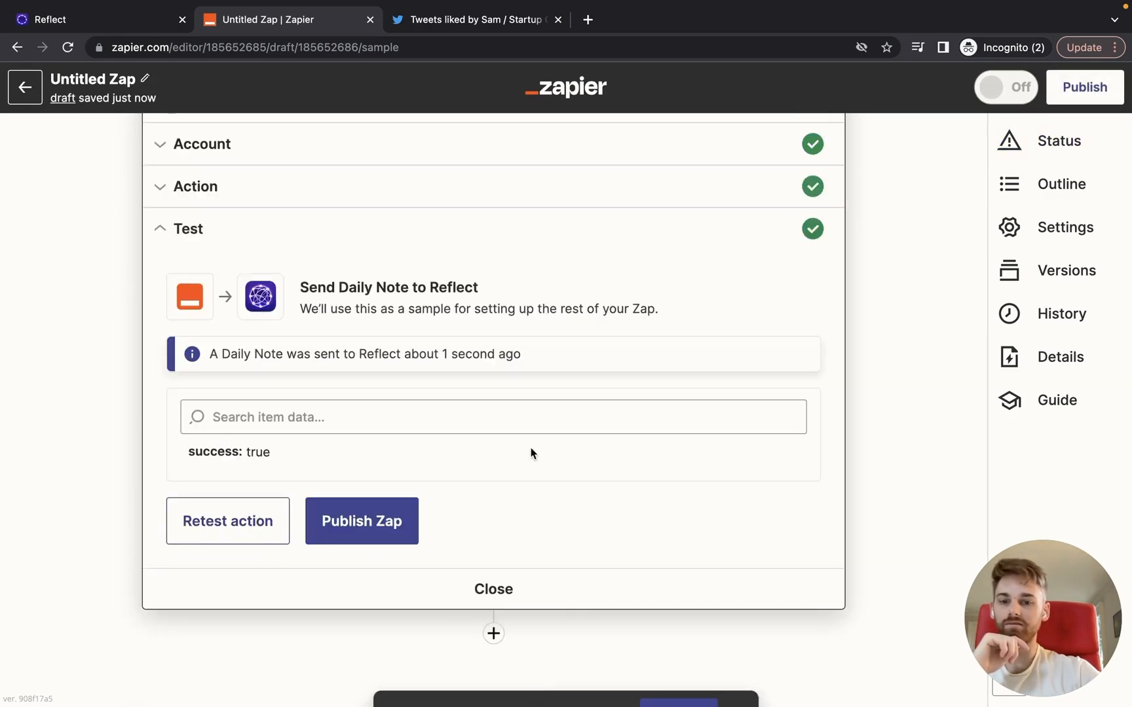
{"action": "left_click", "coordinate": [111, 23]}
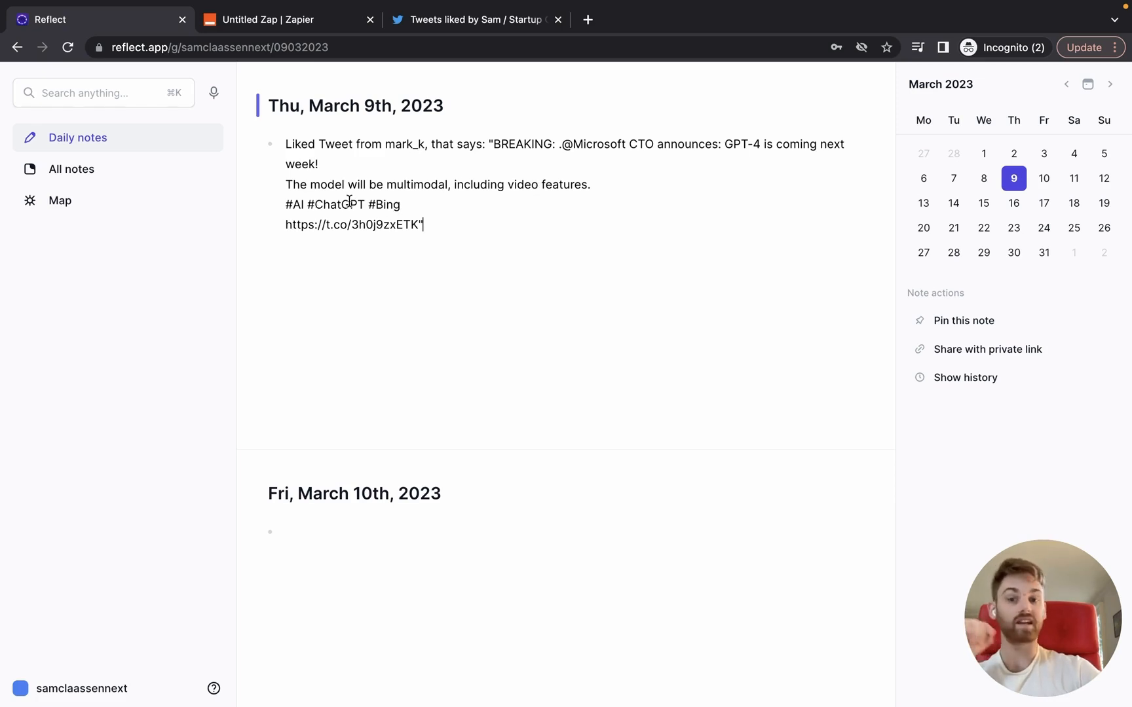
Step: Compare the entry in Reflect's March 9th note against the GPT-4 tweet on Twitter
{"action": "left_click", "coordinate": [425, 20]}
{"action": "scroll", "coordinate": [467, 469], "scroll_direction": "down", "scroll_amount": 3}
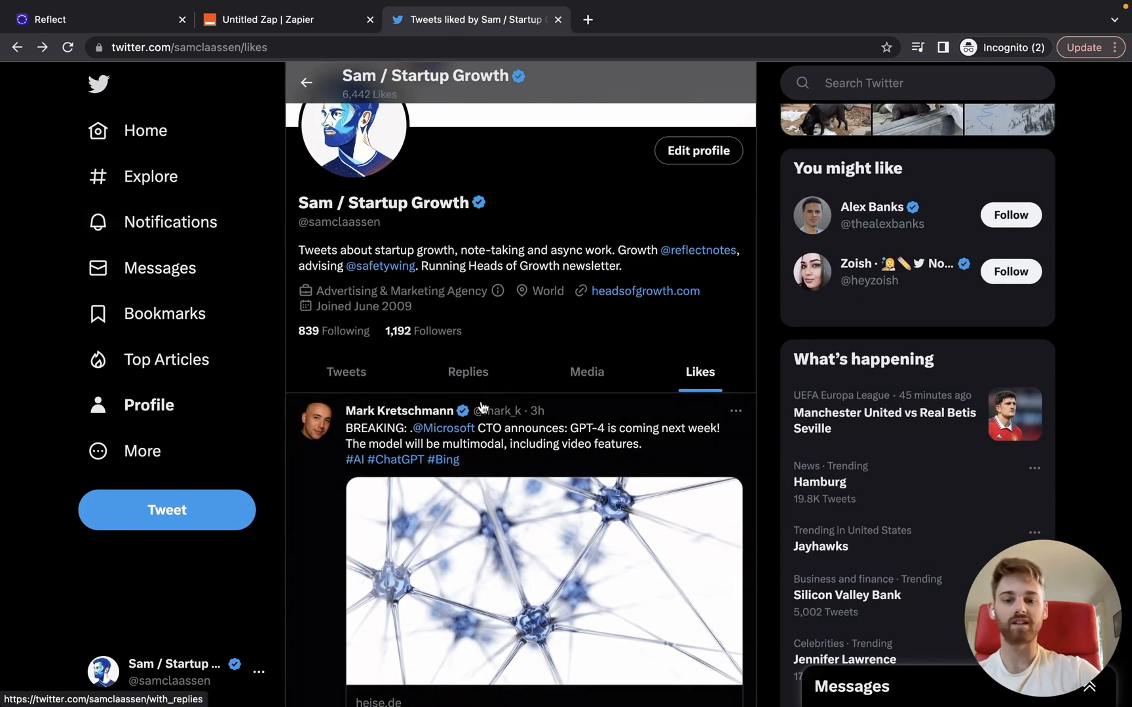
{"action": "left_click", "coordinate": [100, 20]}
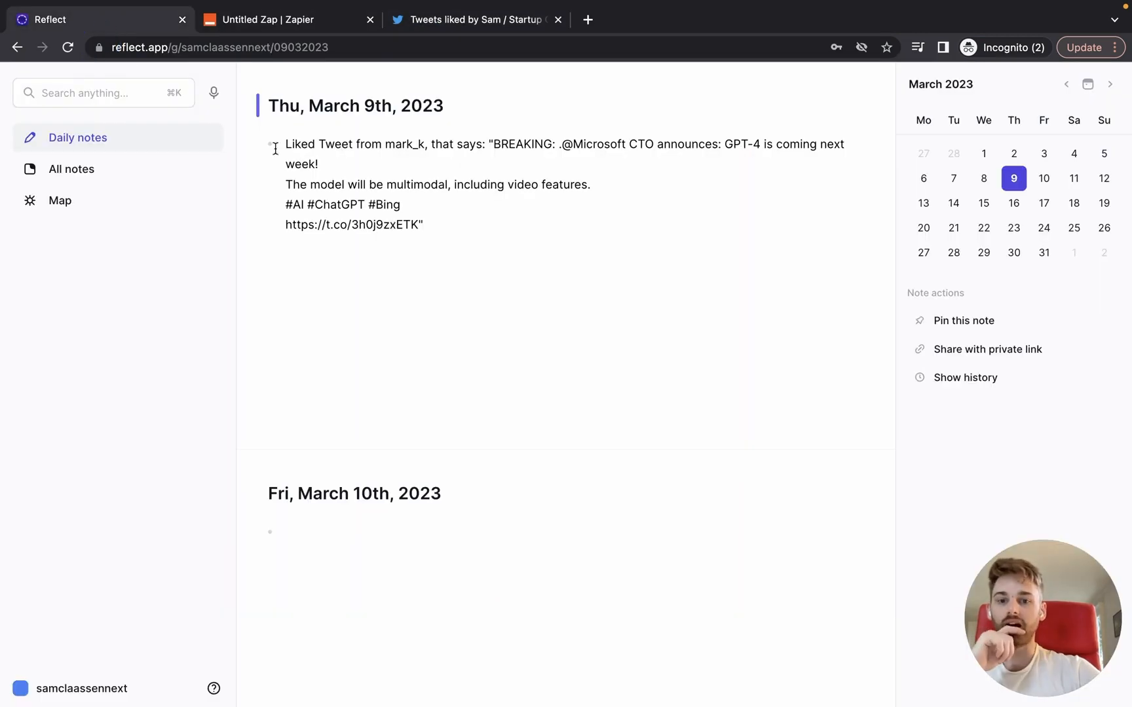
{"action": "double_click", "coordinate": [331, 225]}
{"action": "left_click", "coordinate": [457, 27]}
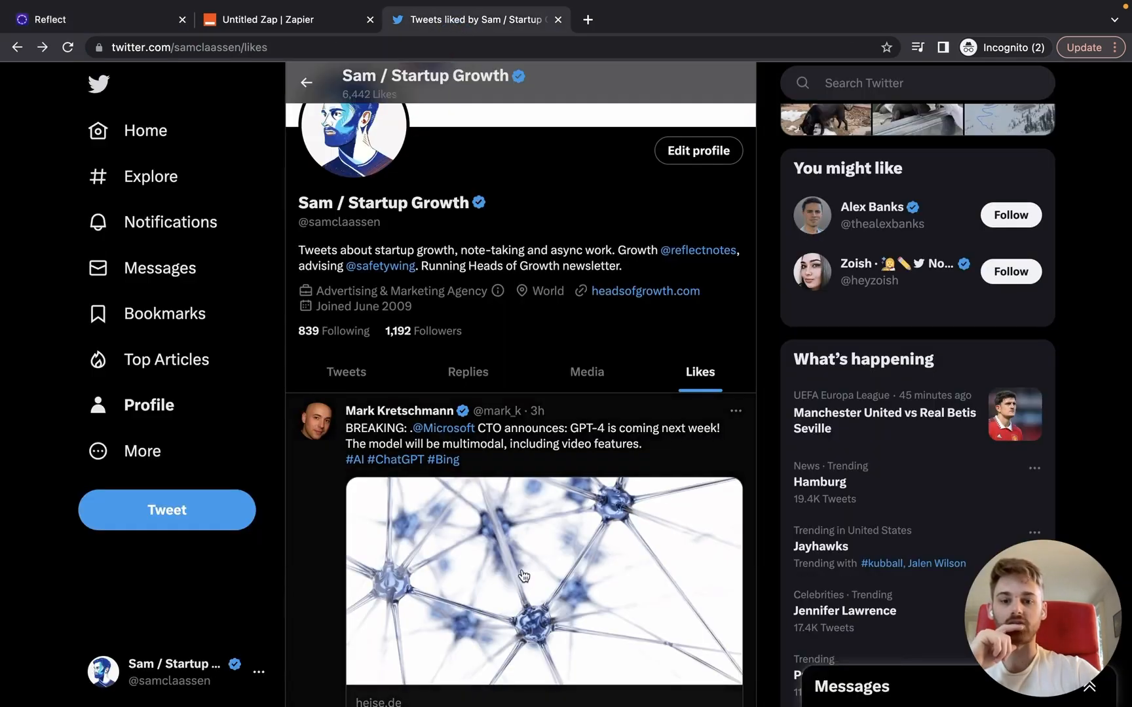
{"action": "scroll", "coordinate": [523, 576], "scroll_direction": "down", "scroll_amount": 2}
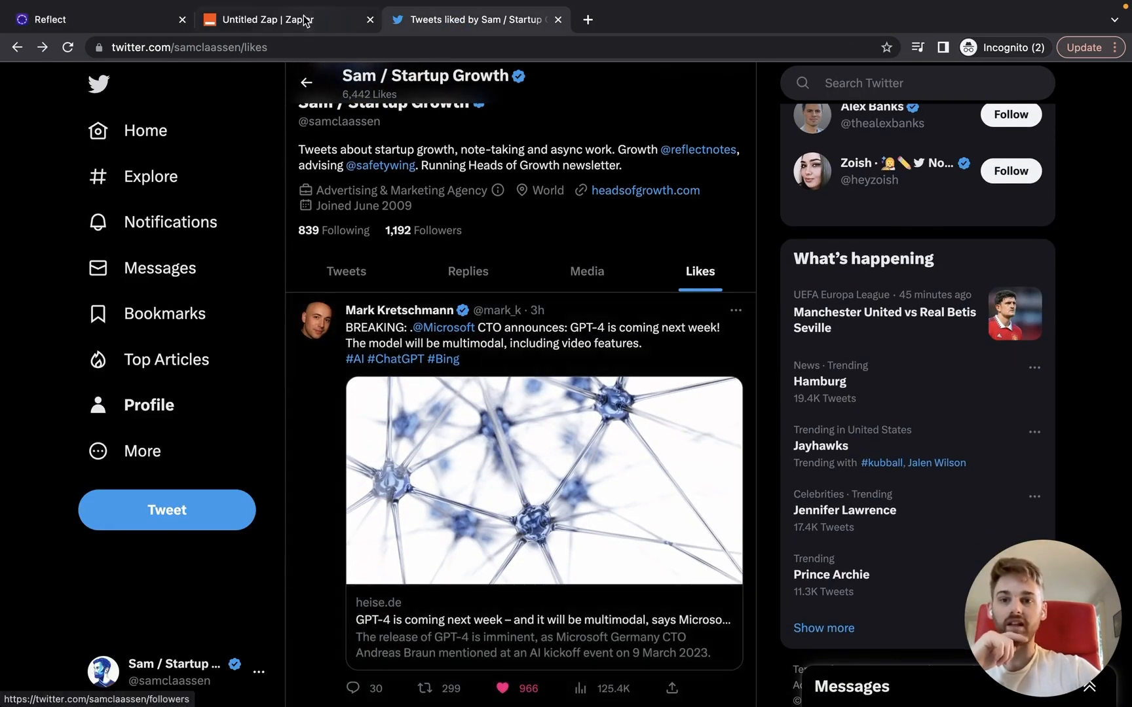
{"action": "left_click", "coordinate": [305, 21]}
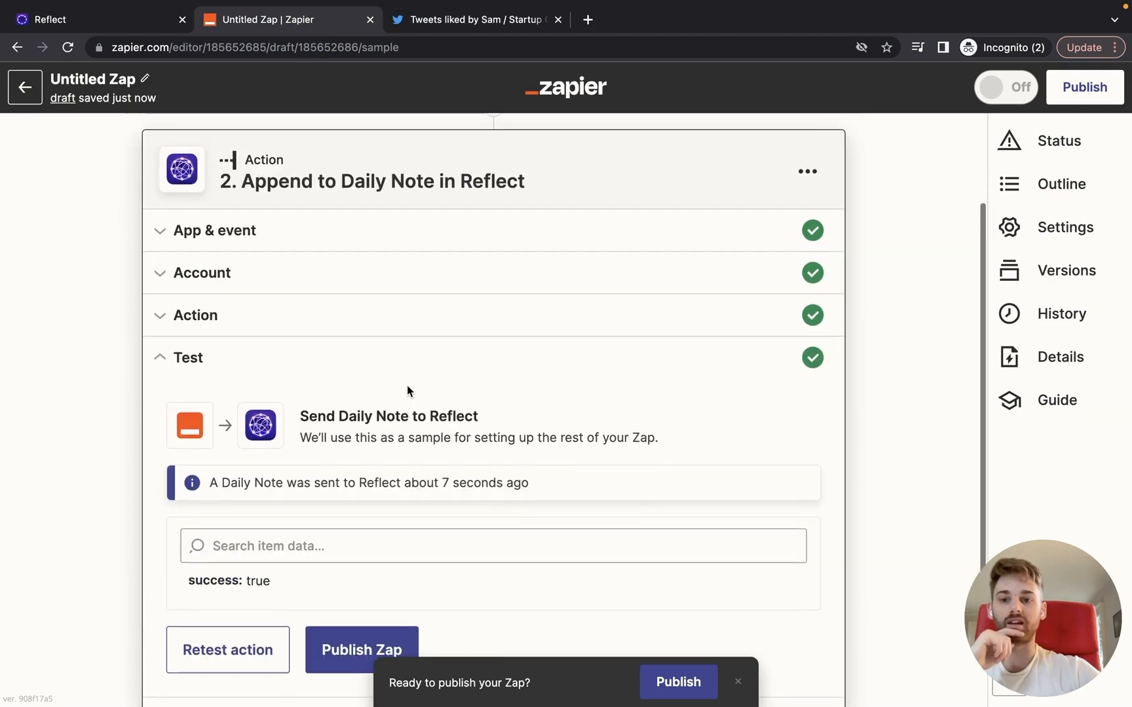
Step: Reopen the Reflect step's settings and review Today's date, list-append and the Graph ID
{"action": "left_click", "coordinate": [255, 317]}
{"action": "scroll", "coordinate": [268, 485], "scroll_direction": "down", "scroll_amount": 3}
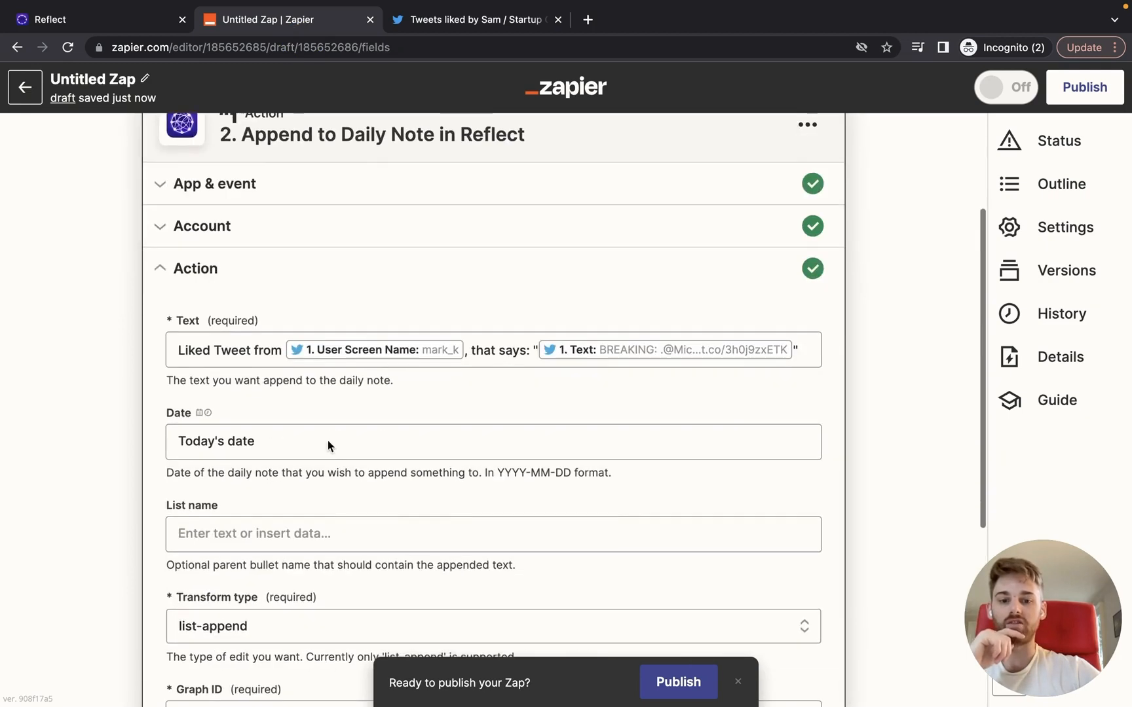
{"action": "left_click", "coordinate": [515, 348]}
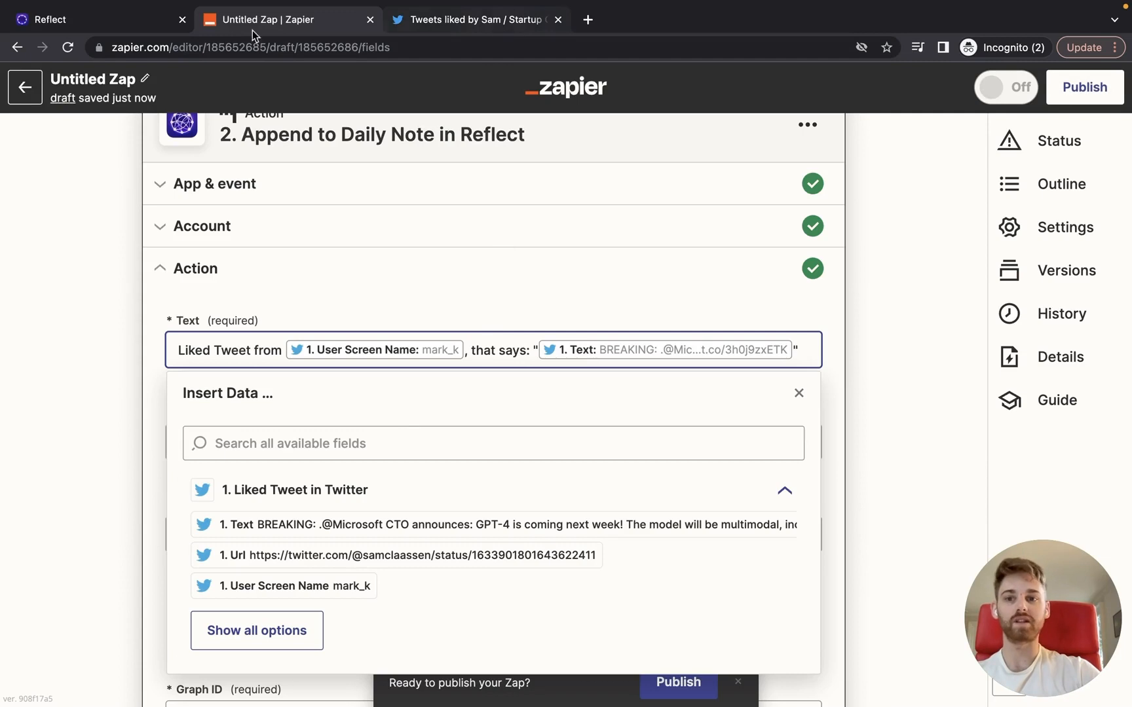
{"action": "left_click", "coordinate": [129, 24]}
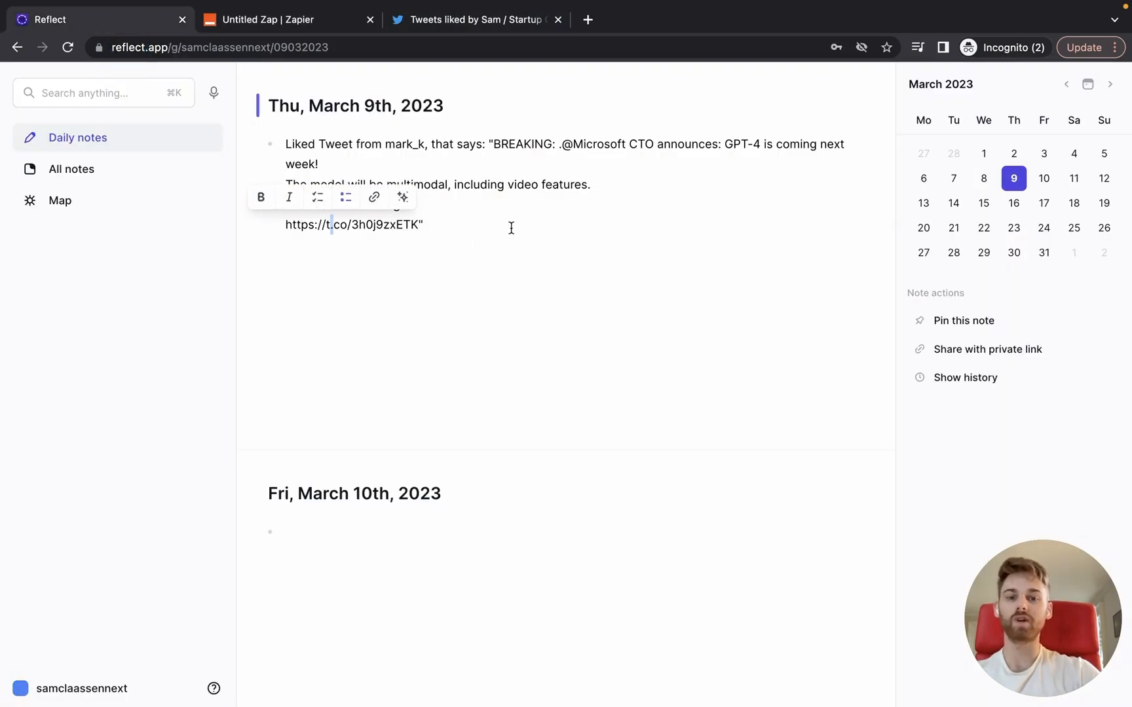
{"action": "left_click", "coordinate": [277, 21]}
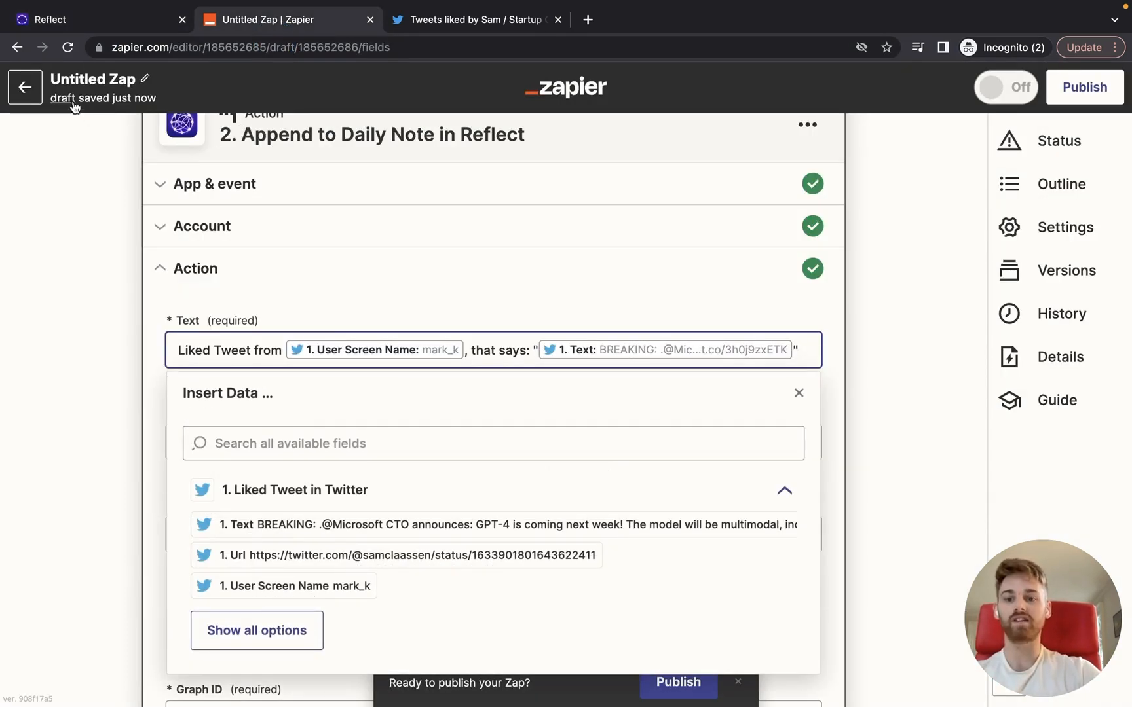
{"action": "scroll", "coordinate": [530, 487], "scroll_direction": "down", "scroll_amount": 5}
{"action": "left_click", "coordinate": [563, 543]}
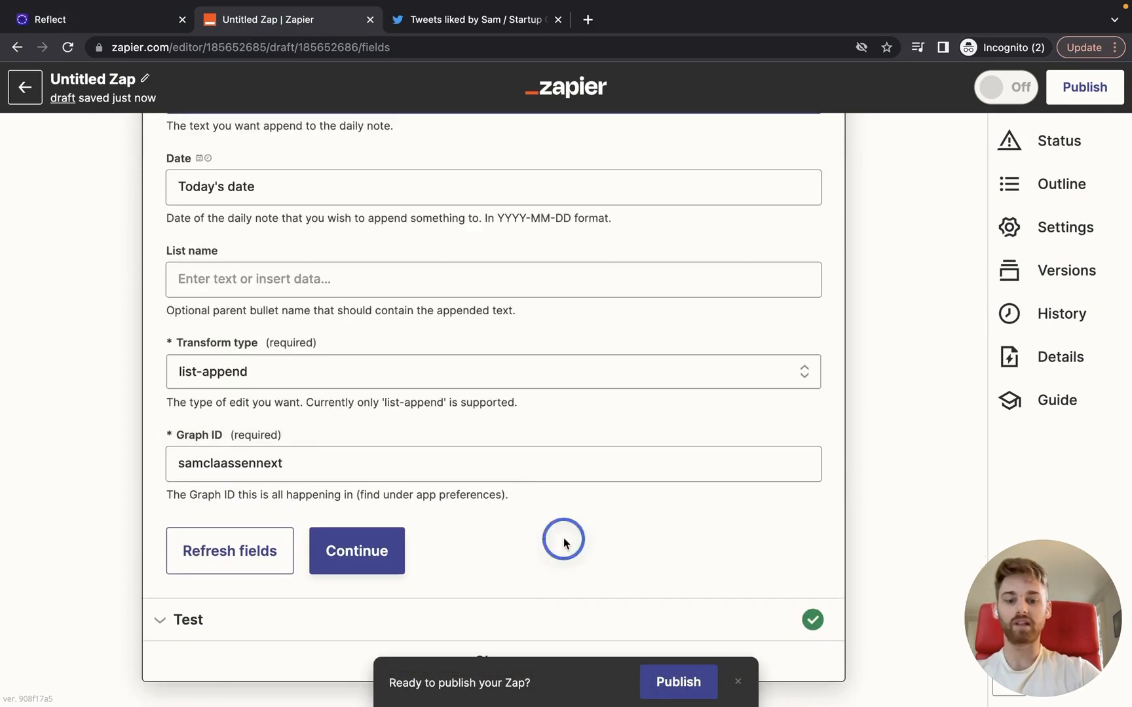